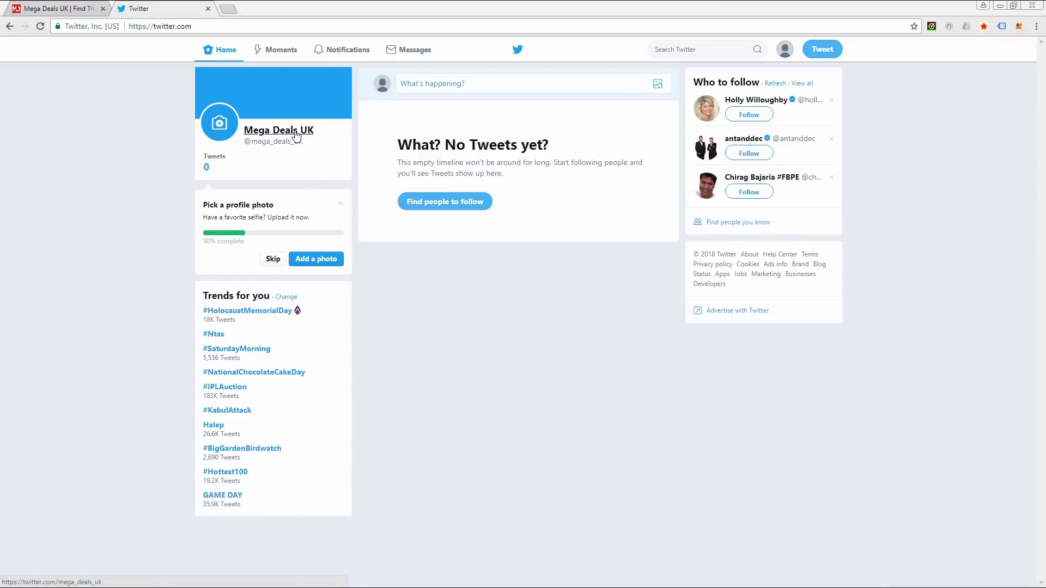
Glance at the Mega Deals UK website, then go from Twitter home to the Mega Deals UK profile
left_click(63, 8)
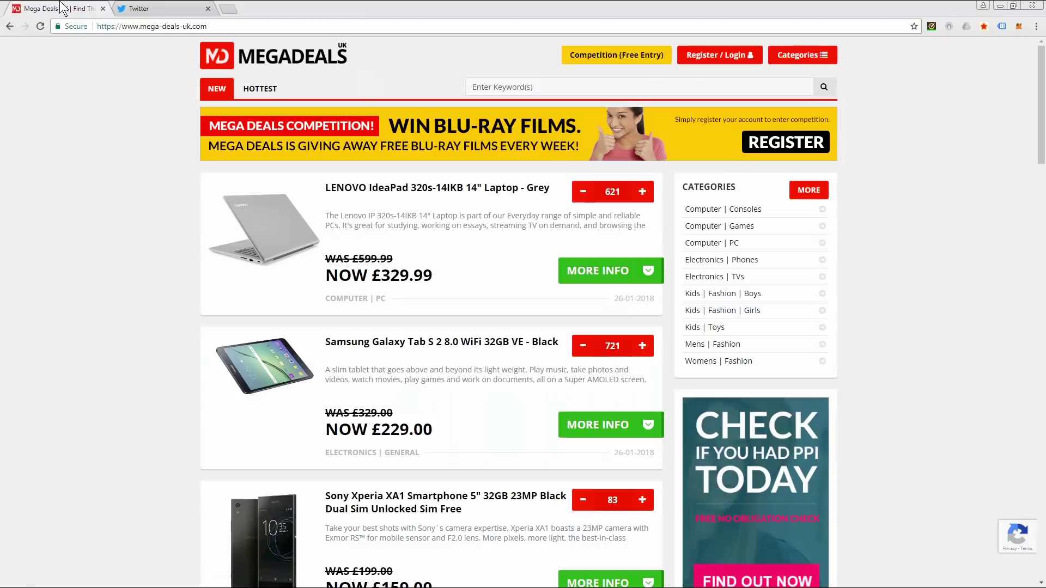
left_click(158, 8)
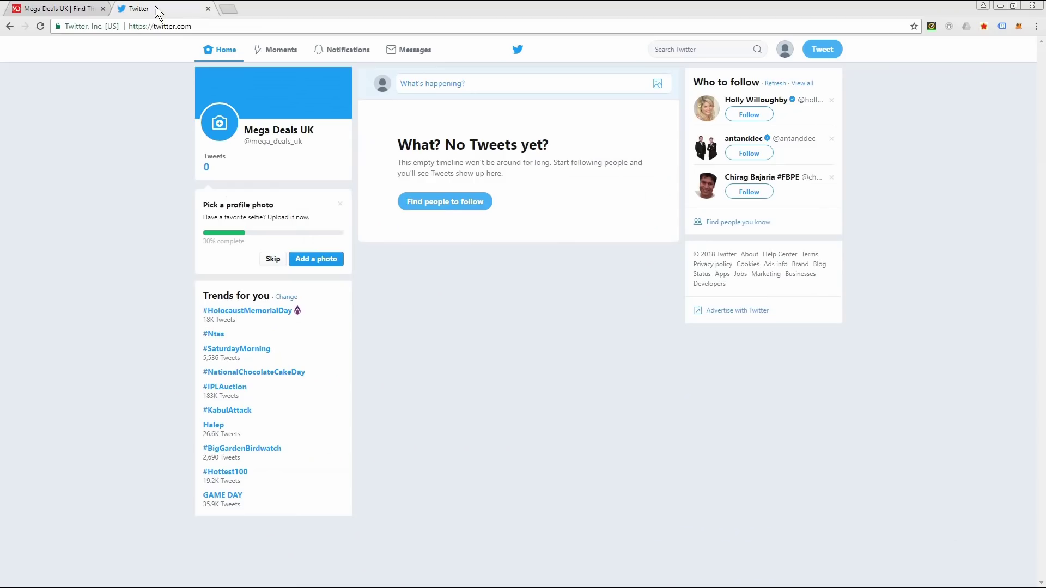
left_click(785, 50)
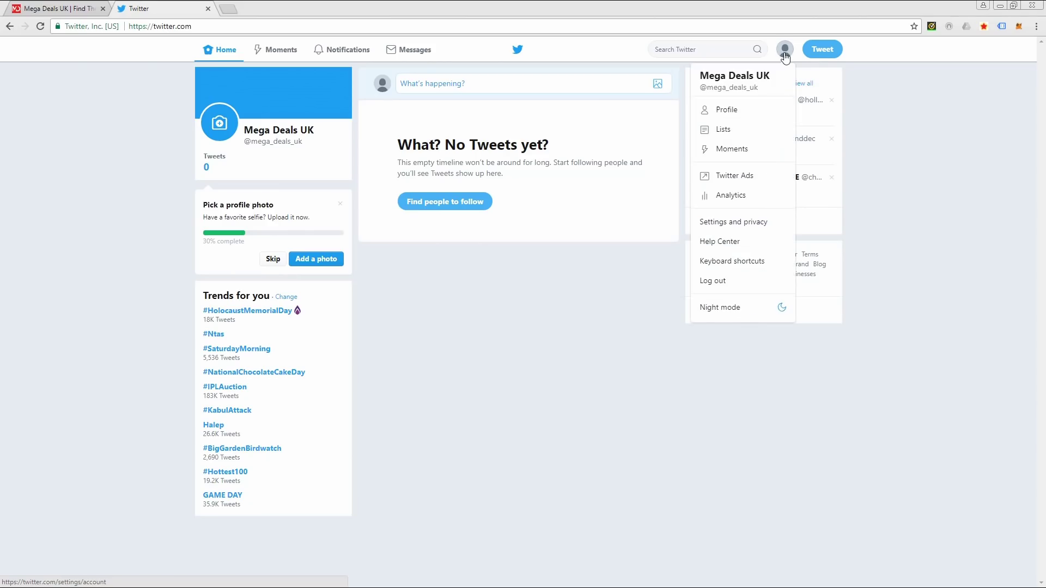
left_click(730, 111)
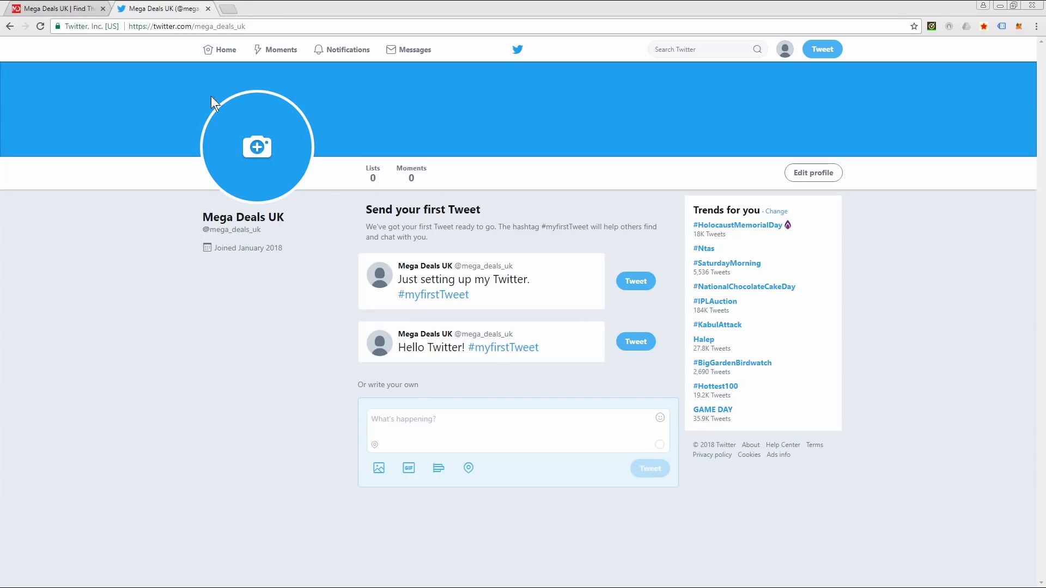
left_click(227, 9)
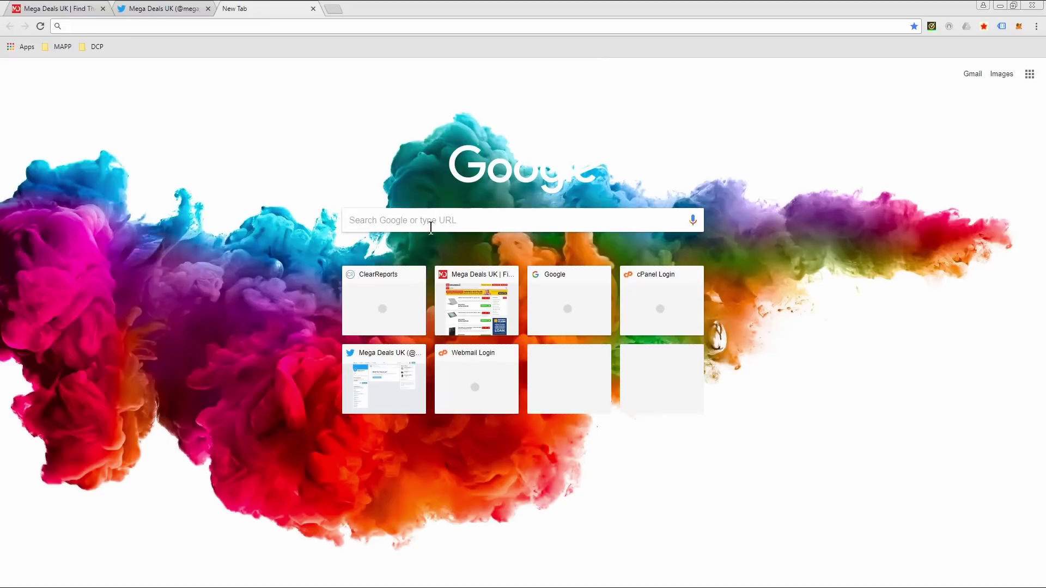
left_click(430, 226)
type("twitter profile picture size")
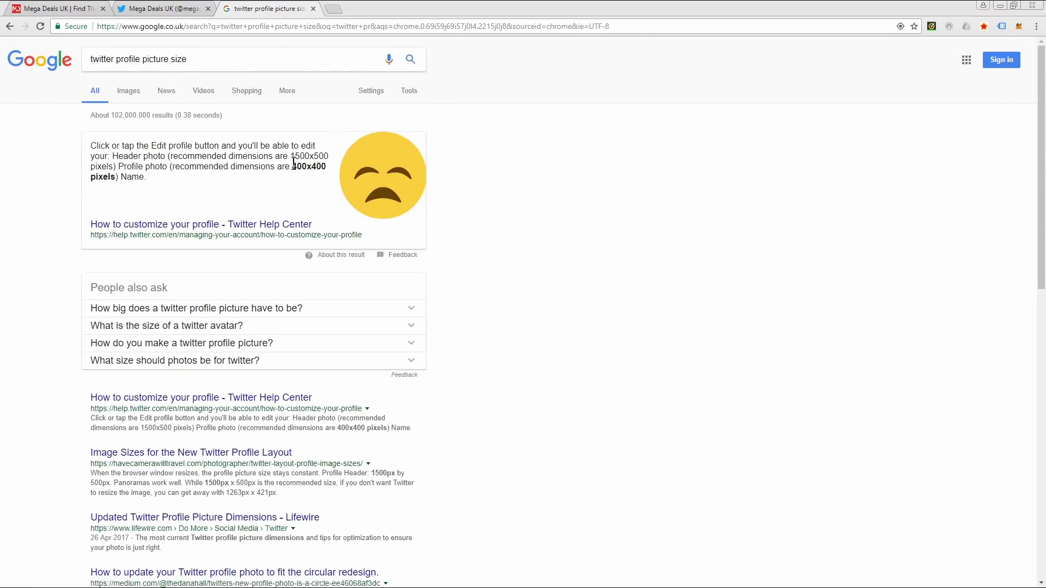
double_click(293, 165)
left_click(313, 9)
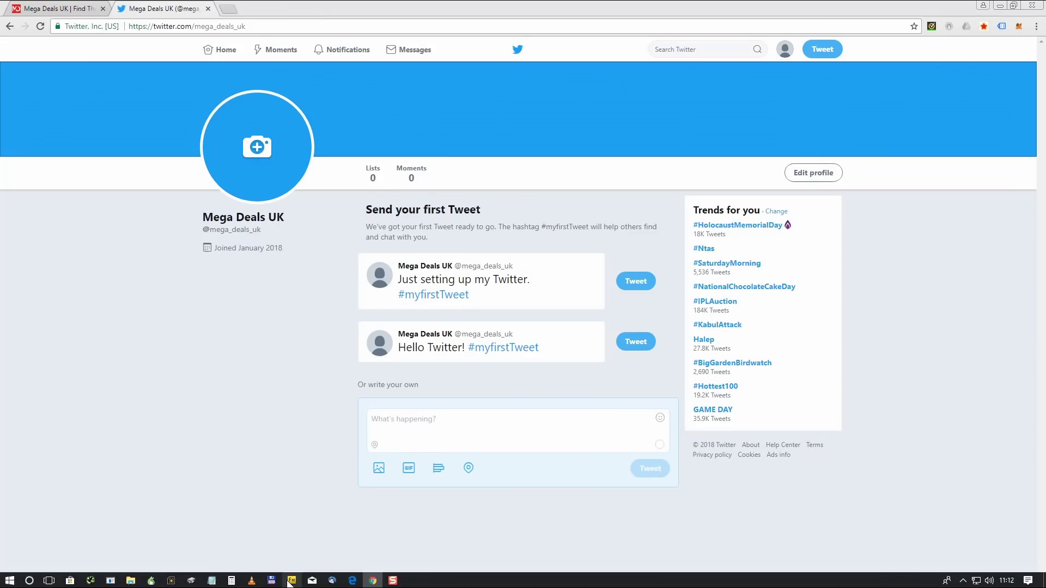
Create a new 400×400 px white-canvas document, Untitled-1, in Fireworks
left_click(291, 581)
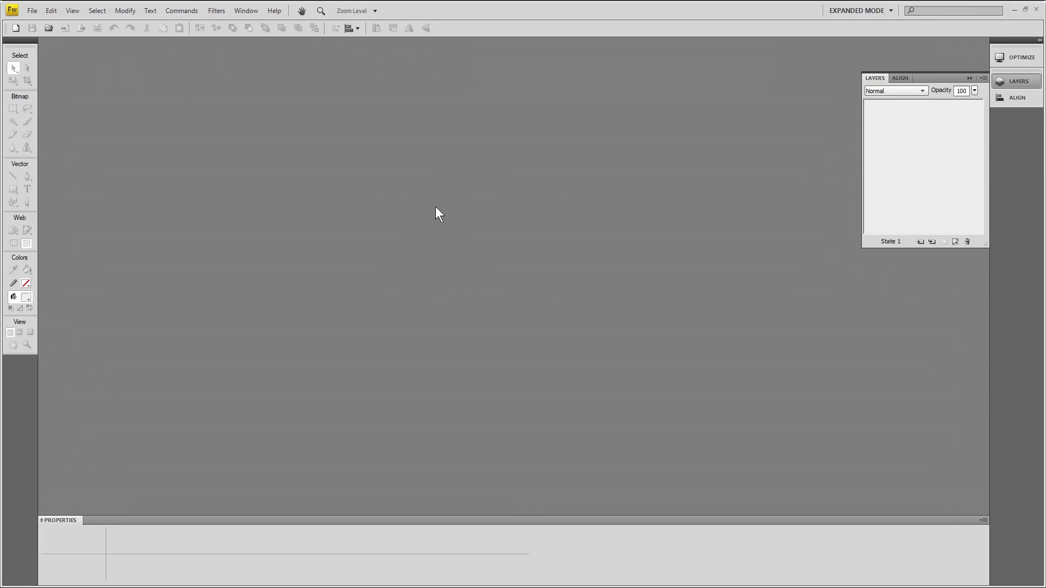
key("ctrl+n")
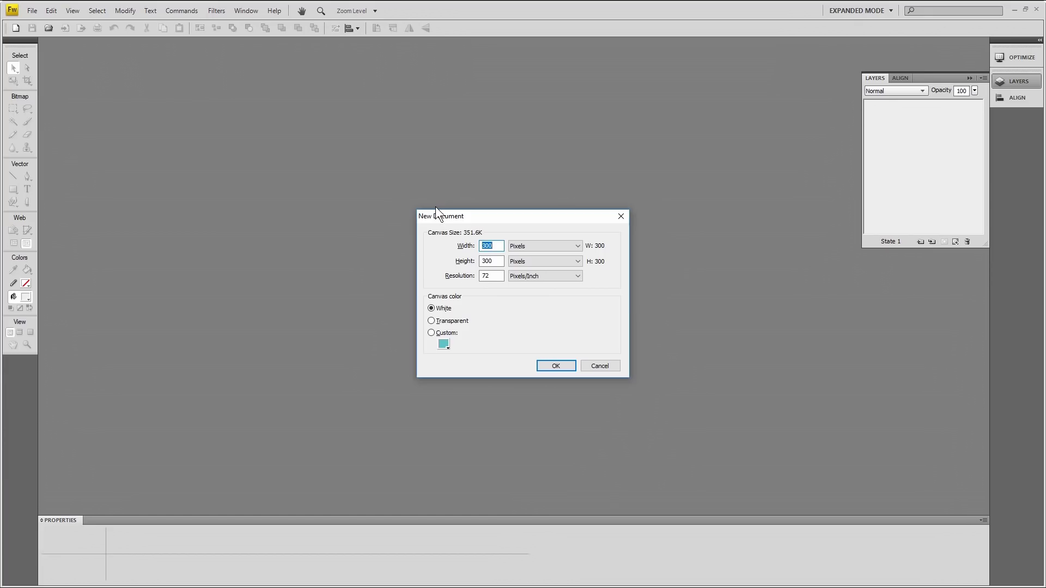
type("400")
key("Tab")
type("40")
key("Return")
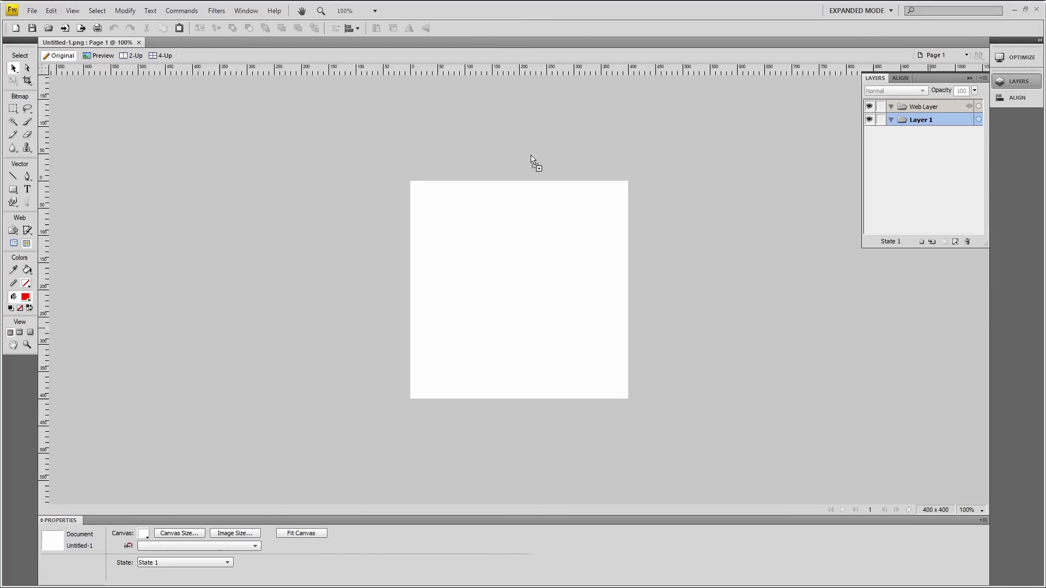
Open megadeals-logo.png and marquee-select its red MD square
left_click_drag(496, 36, 467, 33)
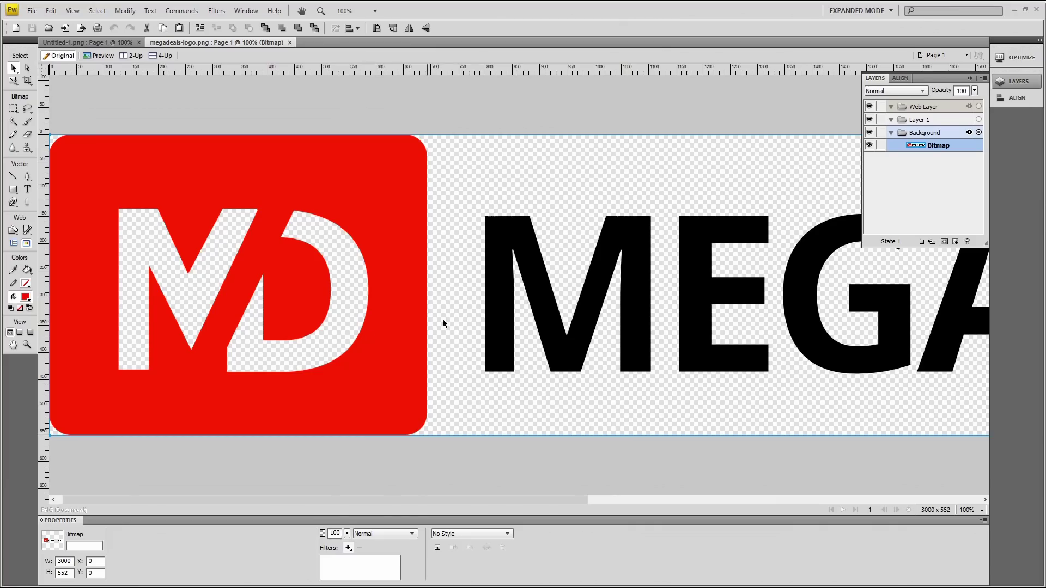
scroll(432, 314, "down", 3)
scroll(426, 317, "up", 2)
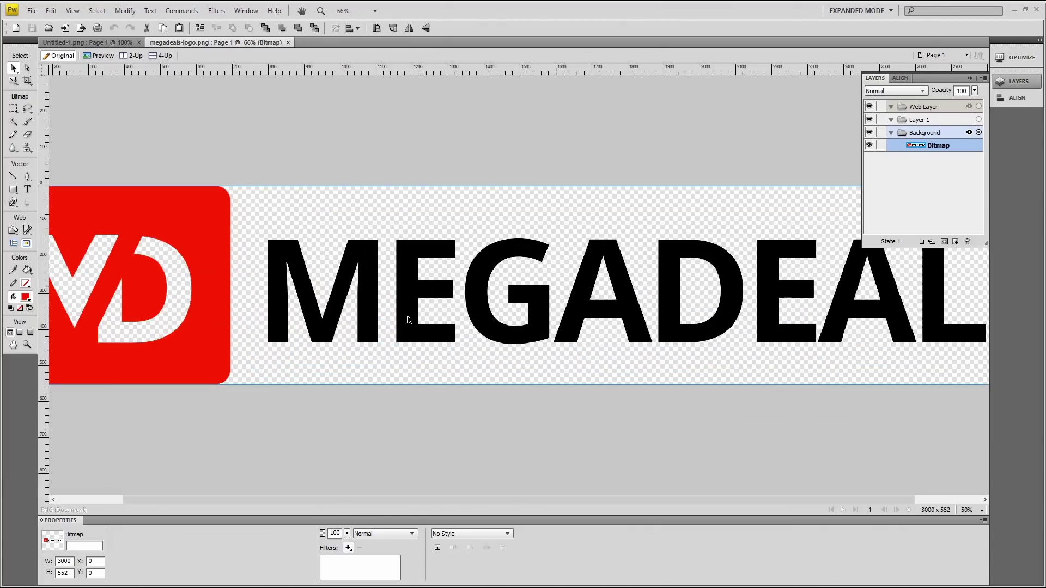
left_click_drag(531, 500, 276, 413)
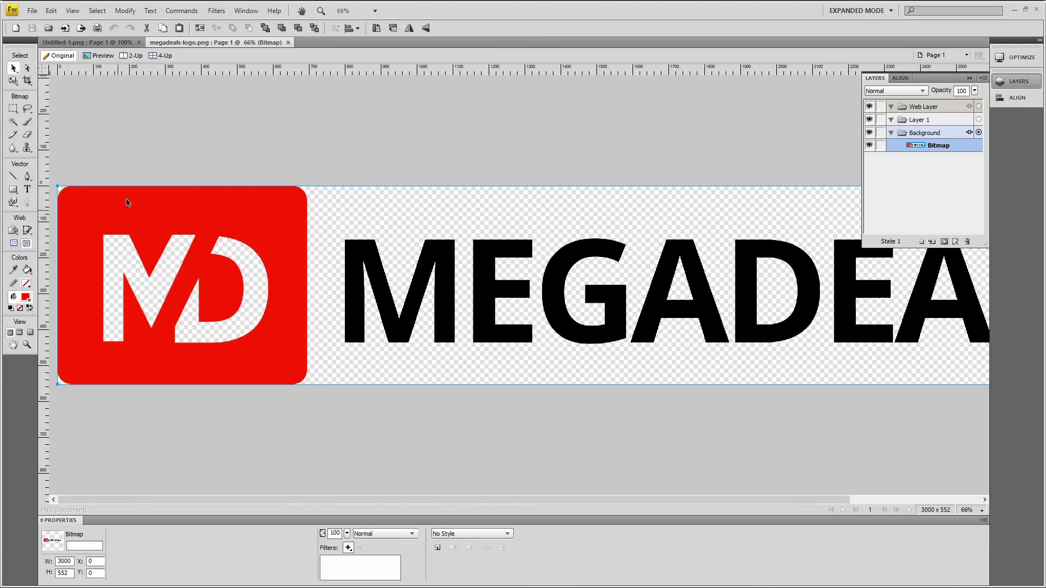
key("m")
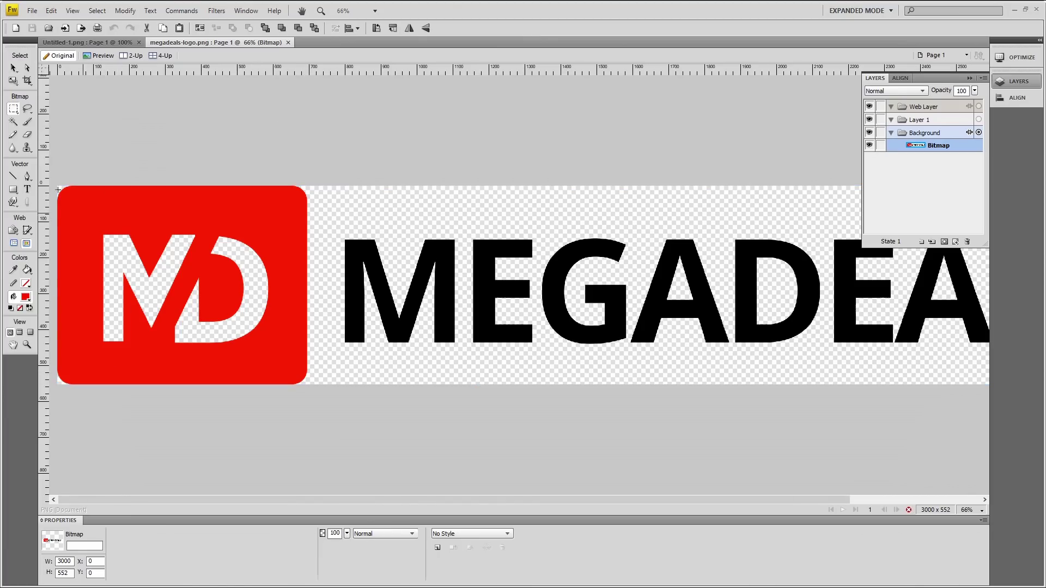
left_click_drag(64, 194, 299, 377)
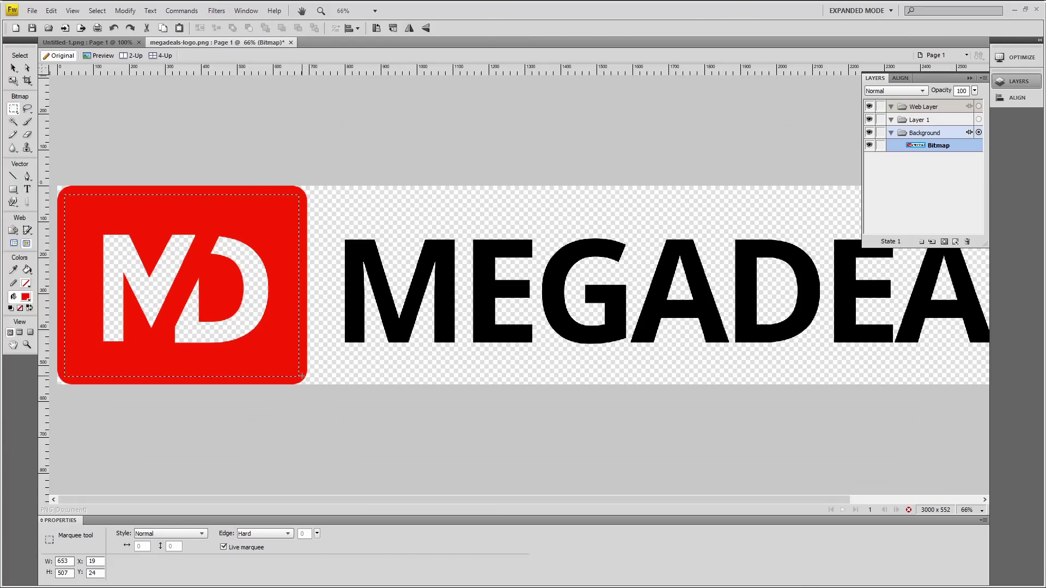
Copy the red MD square and paste it into the 400×400 Untitled-1 canvas, moving it top-left
key("ctrl+c")
key("ctrl+Tab")
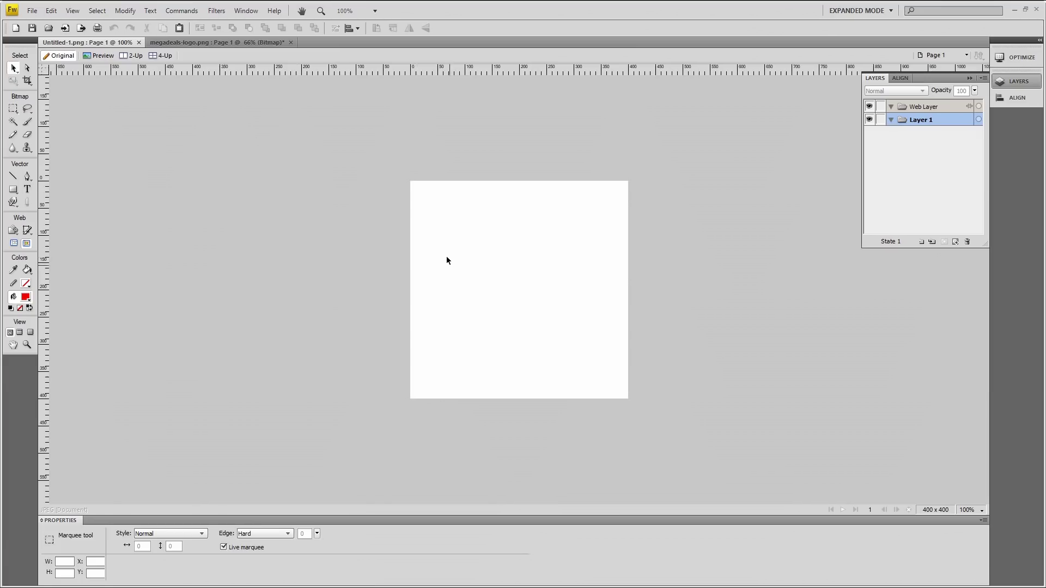
key("ctrl+v")
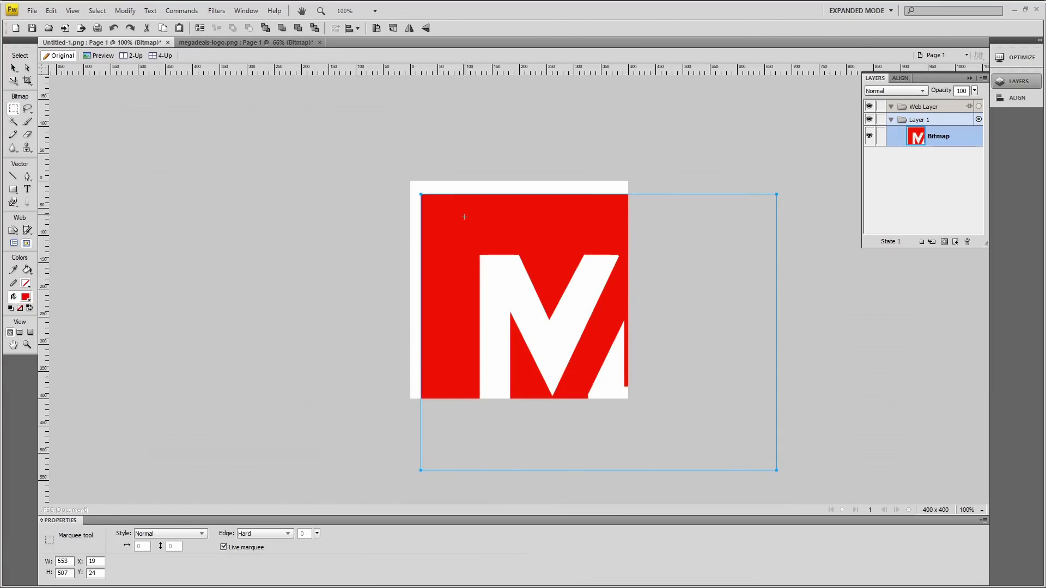
key("v")
left_click_drag(466, 223, 455, 206)
Scale the pasted logo down to about 460×357 px and reposition it on the canvas
key("q")
left_click_drag(765, 452, 579, 368)
key("Return")
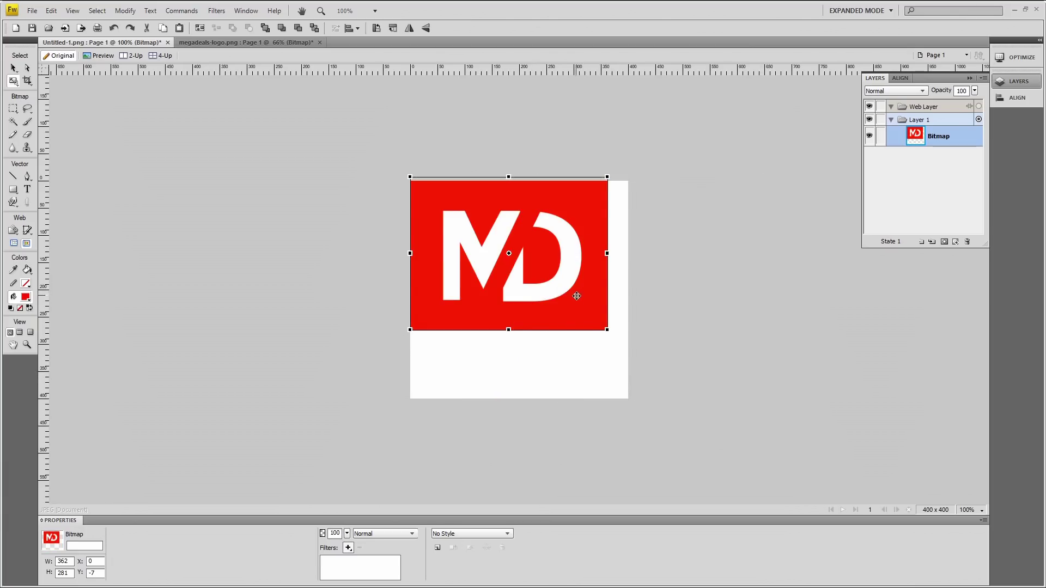
left_click_drag(577, 296, 584, 320)
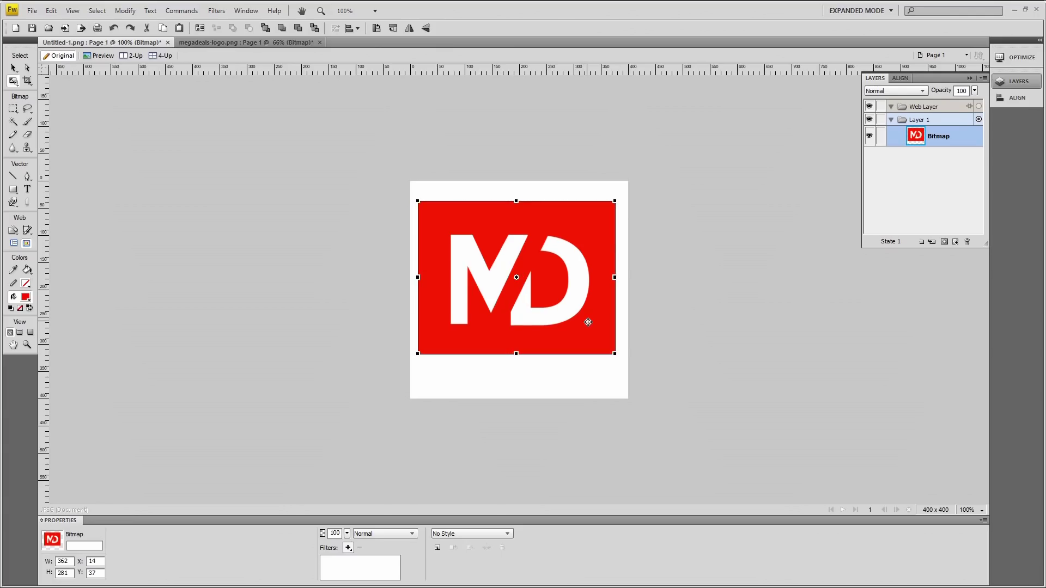
key("ctrl+z")
key("ctrl+z")
key("ctrl+z")
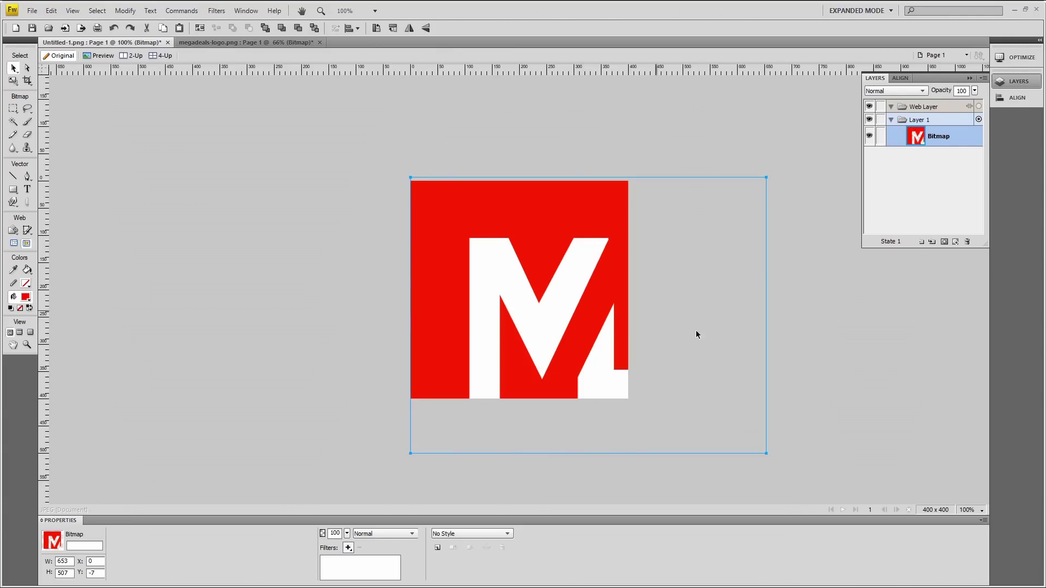
key("q")
left_click_drag(757, 446, 658, 373)
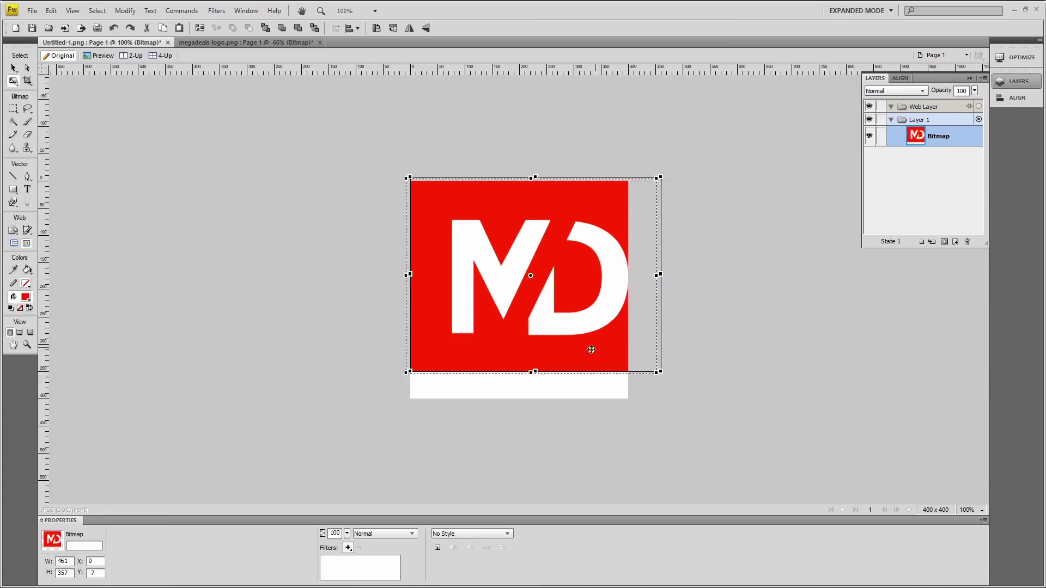
left_click_drag(593, 340, 575, 359)
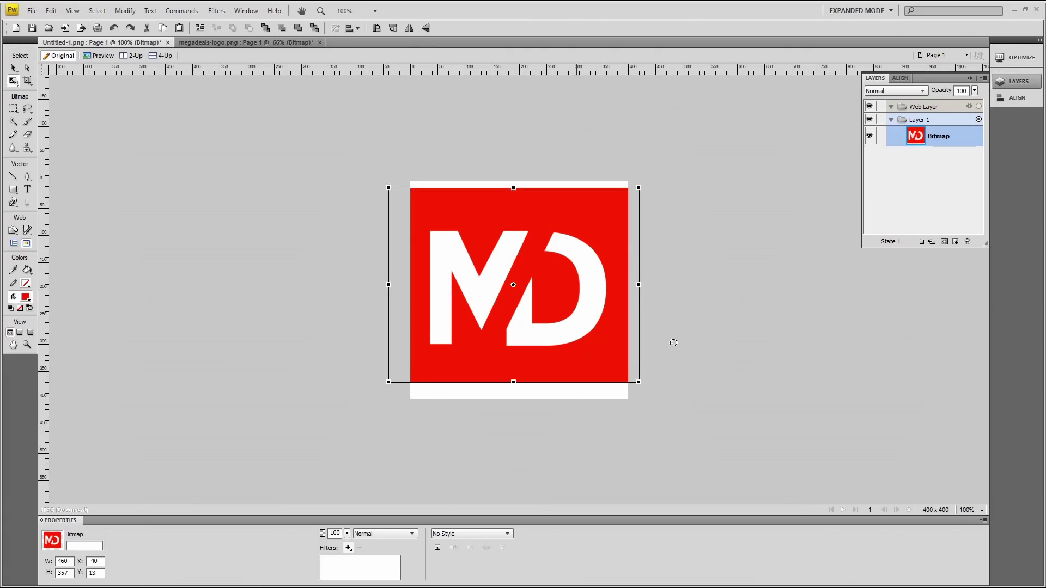
Centre the MD logo vertically on the canvas and nudge it slightly right
left_click(1017, 97)
key("v")
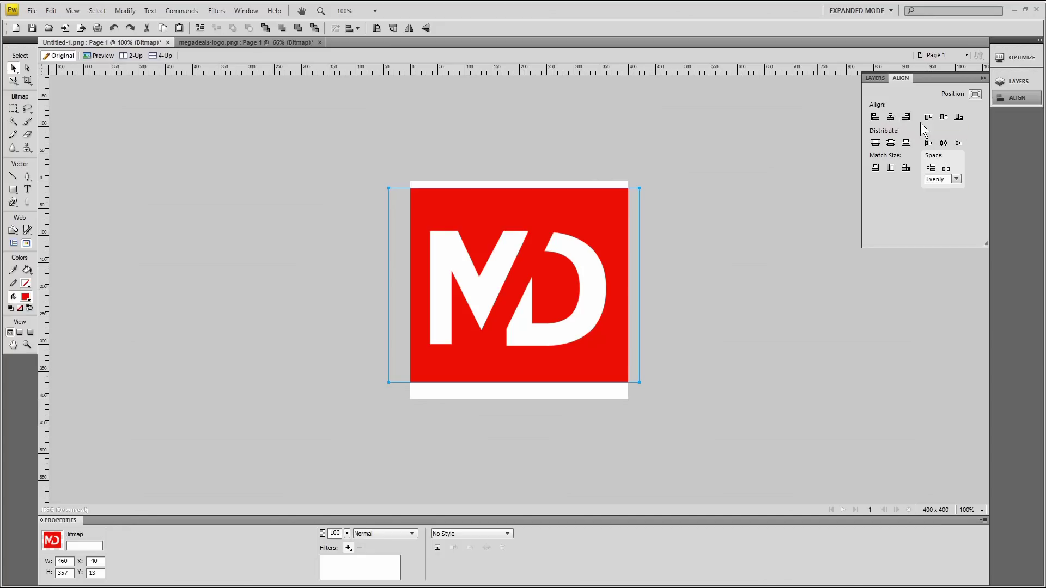
left_click(942, 117)
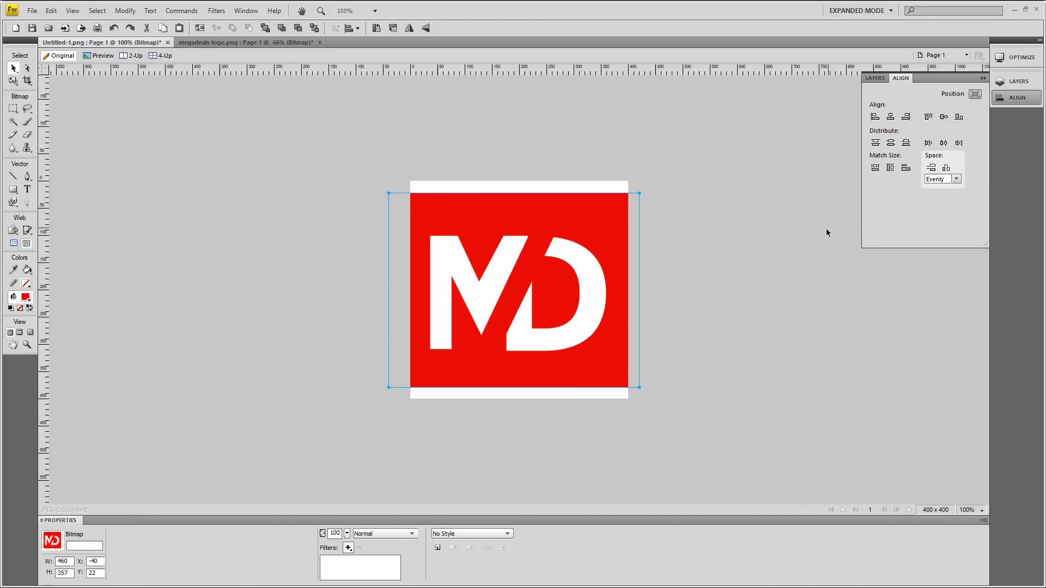
left_click(686, 305)
left_click(521, 366)
key("Right")
key("Right")
key("Right")
key("Right")
key("Right")
key("Right")
left_click(320, 371)
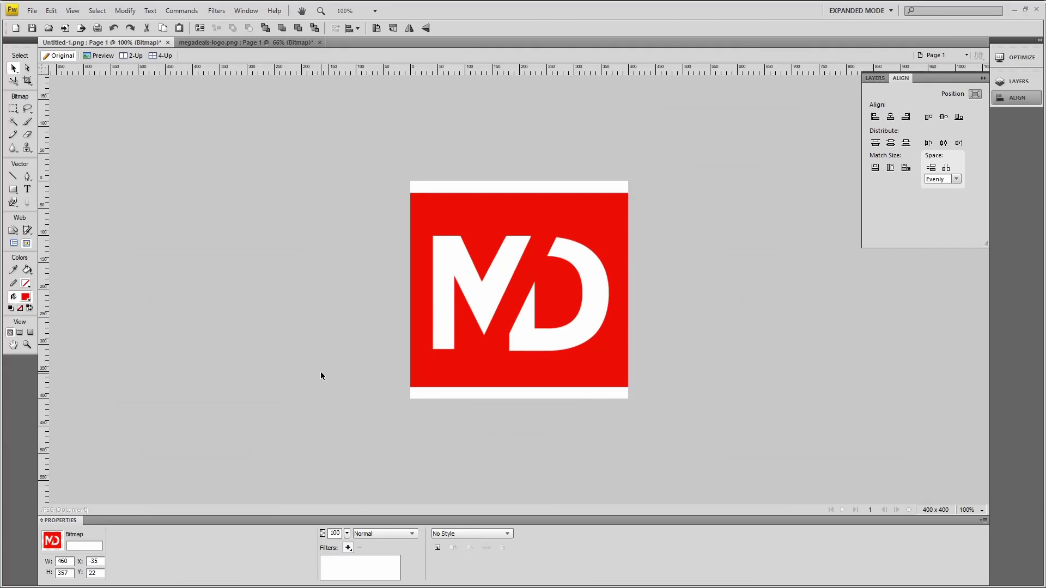
left_click(521, 194)
left_click(508, 394)
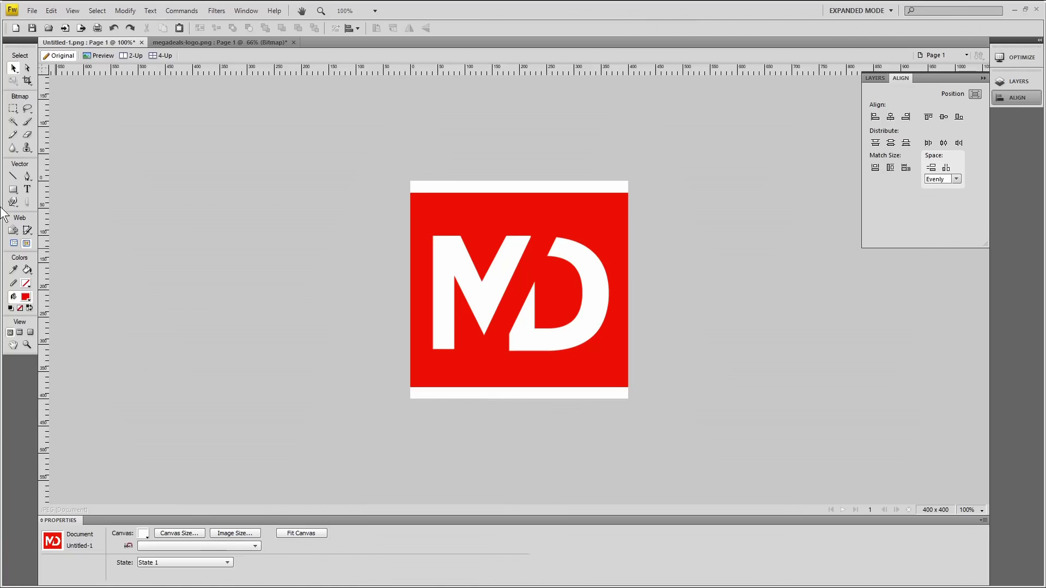
Draw red rectangles over the white strips above and below the logo, then deselect
left_click(13, 189)
mouse_move(405, 174)
left_mouse_down()
mouse_move(621, 211)
mouse_move(642, 199)
left_mouse_up()
left_click_drag(395, 385, 650, 411)
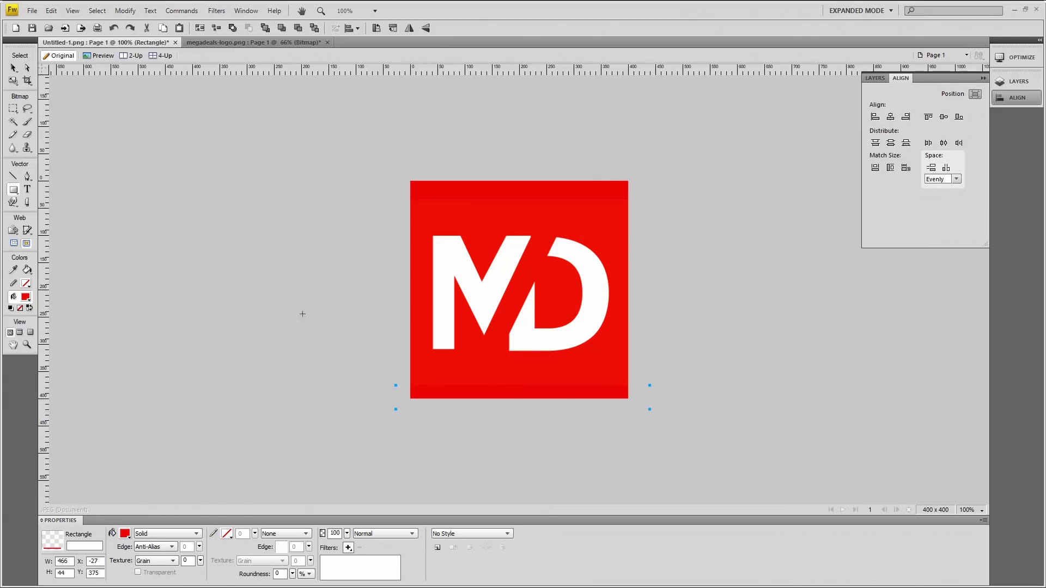
left_click(14, 67)
left_click(217, 214)
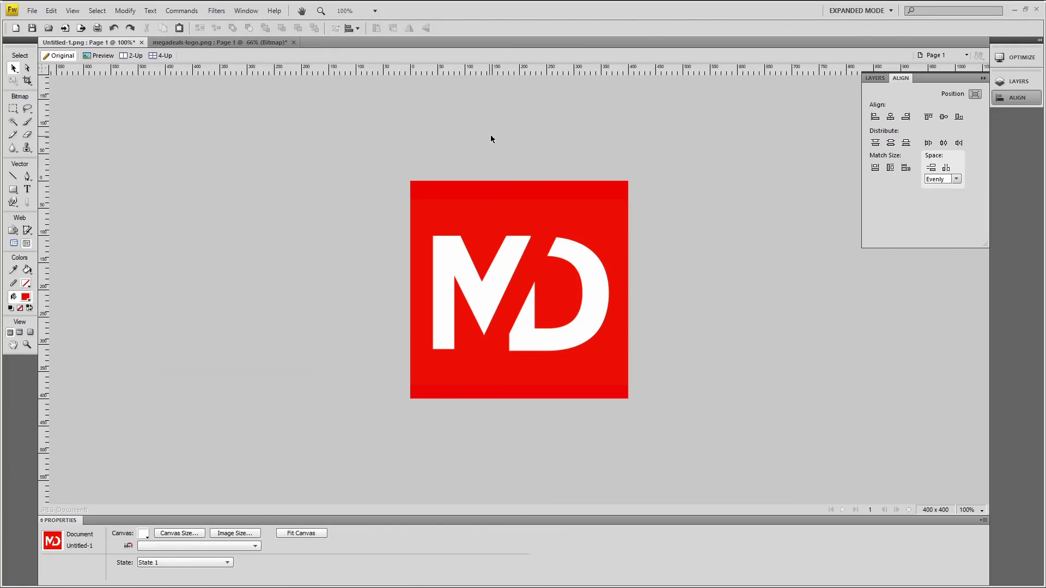
Export the logo as PNG32 named twitter-logo-01 into Mega Deals Socal Media\Twitter
left_click(1021, 58)
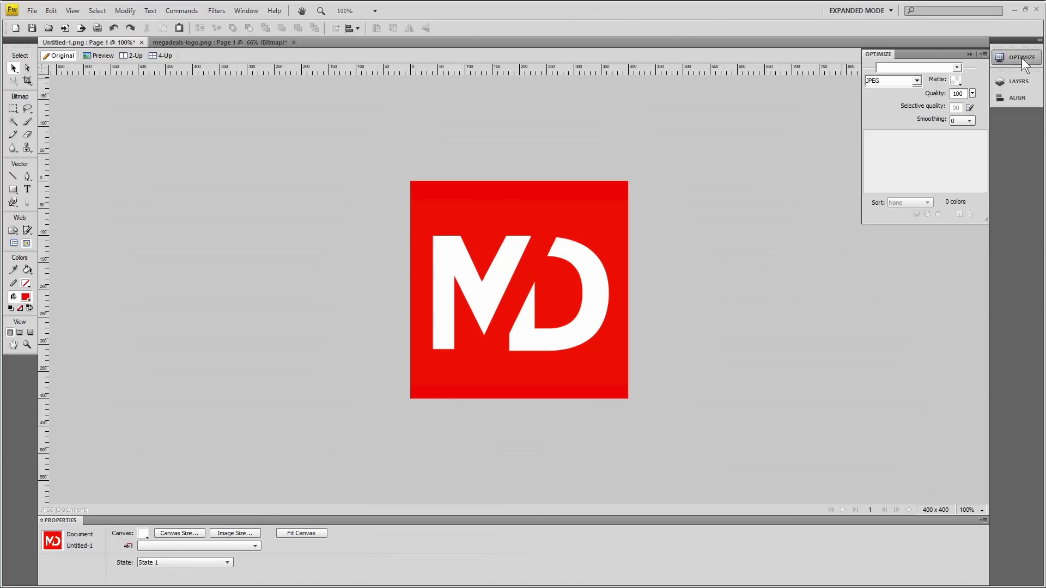
left_click(892, 82)
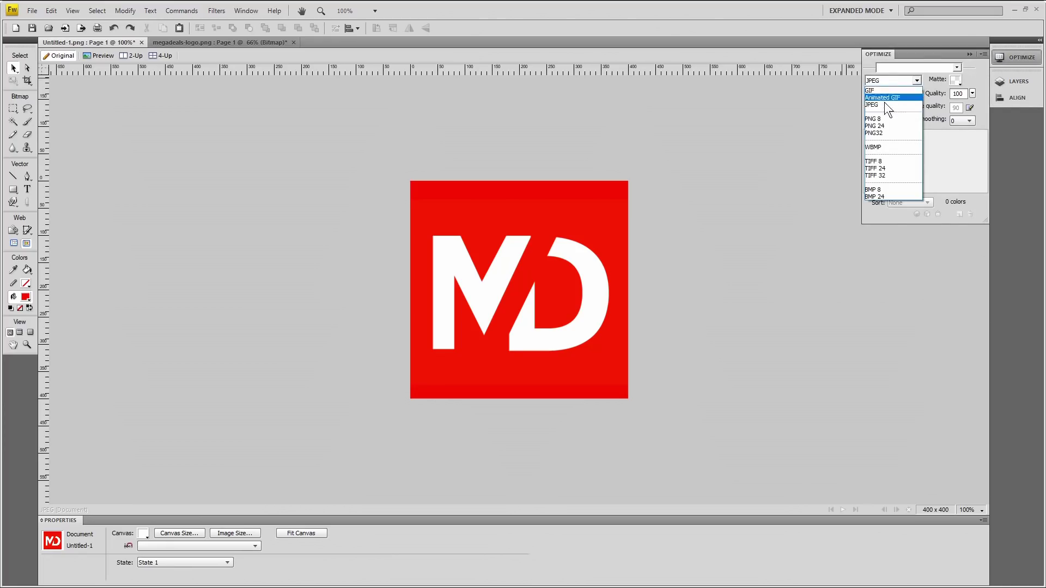
left_click(884, 133)
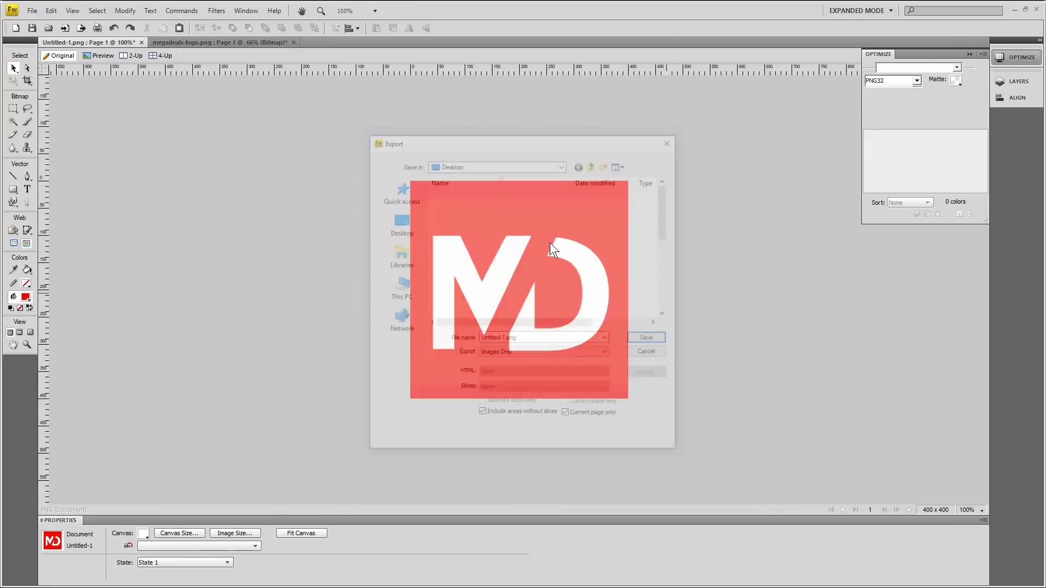
left_click(391, 214)
left_click(474, 246)
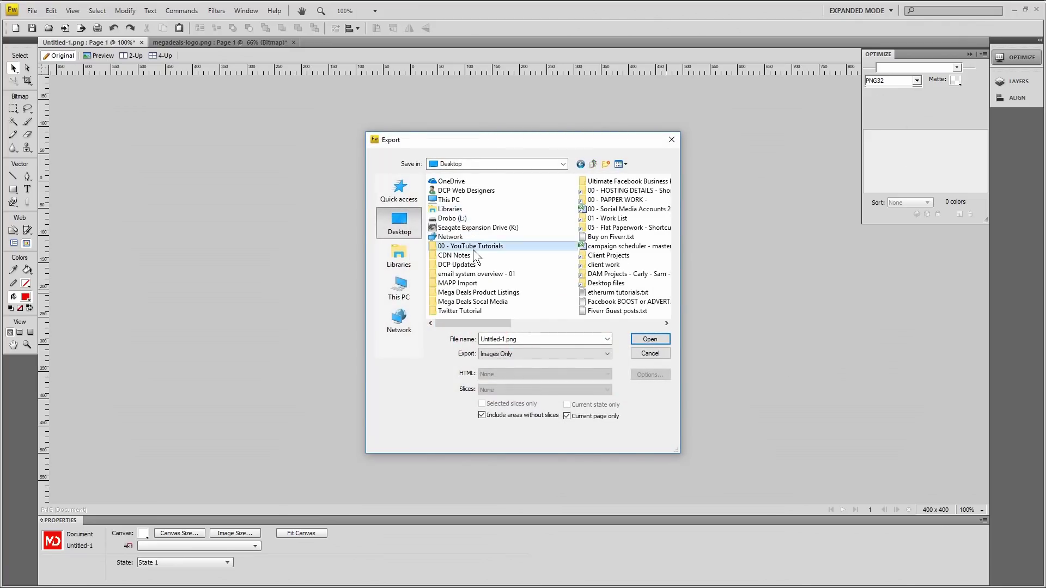
left_click(463, 304)
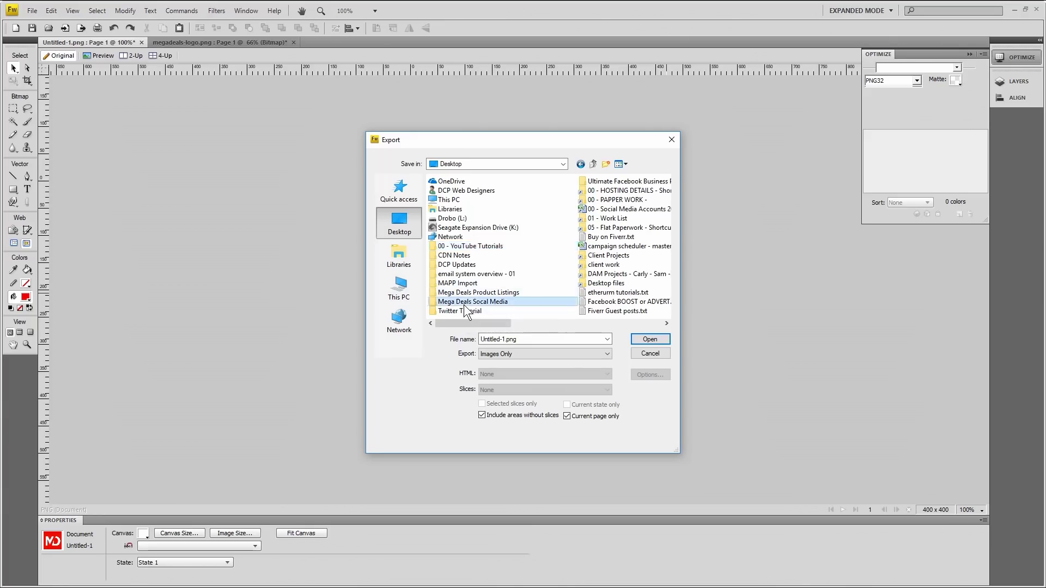
double_click(463, 304)
double_click(449, 194)
left_click(506, 334)
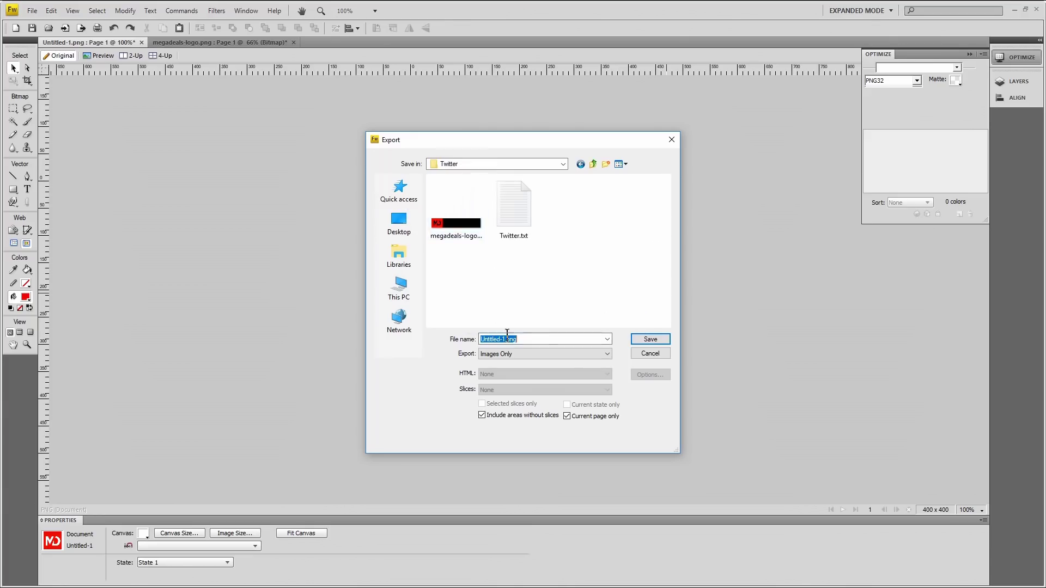
type("twitter")
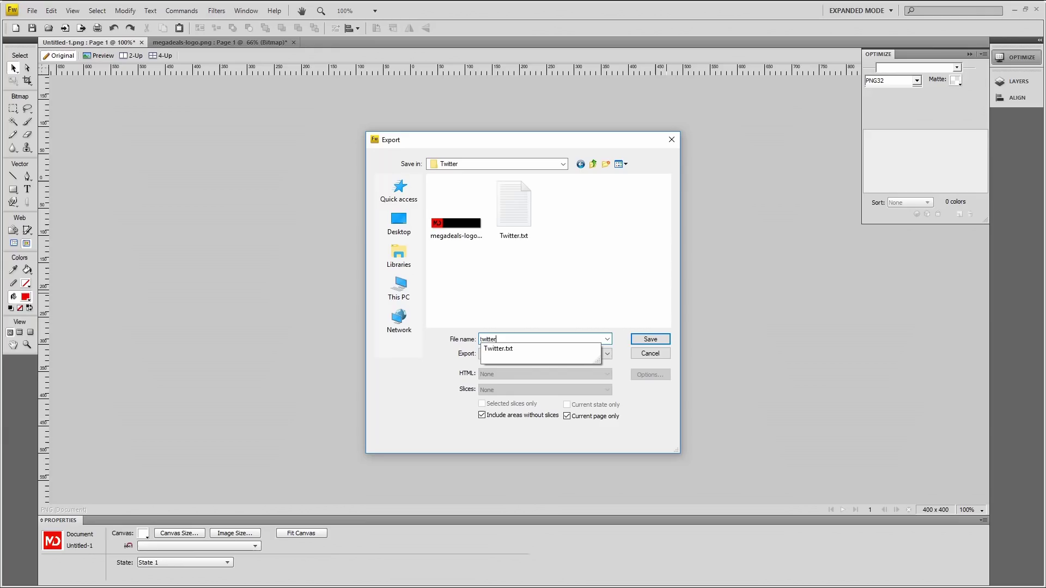
type("-logo-01")
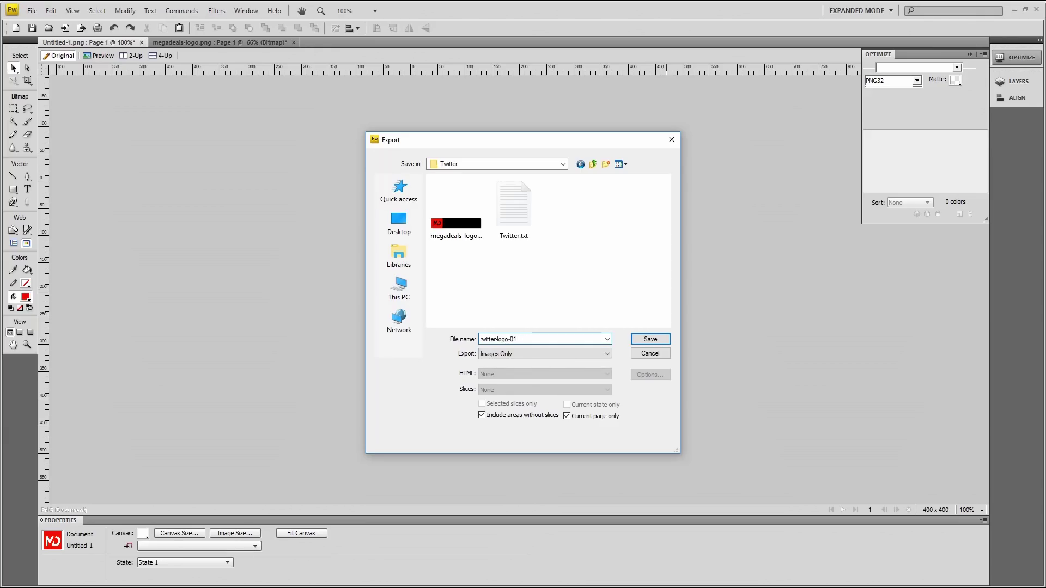
key("Return")
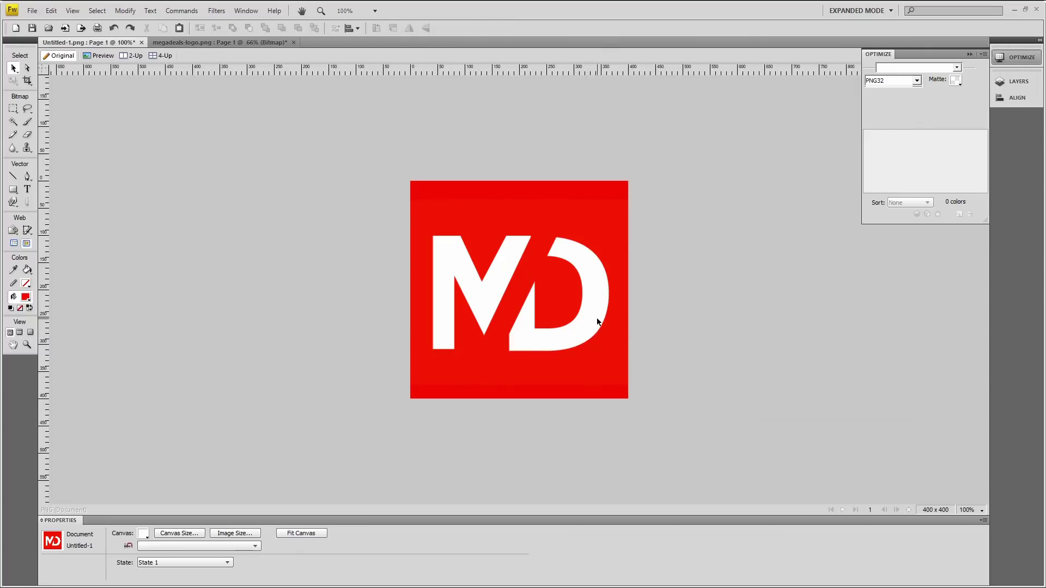
Save the document as twitter-logo-01 in the Twitter folder, replacing the existing file
key("ctrl+s")
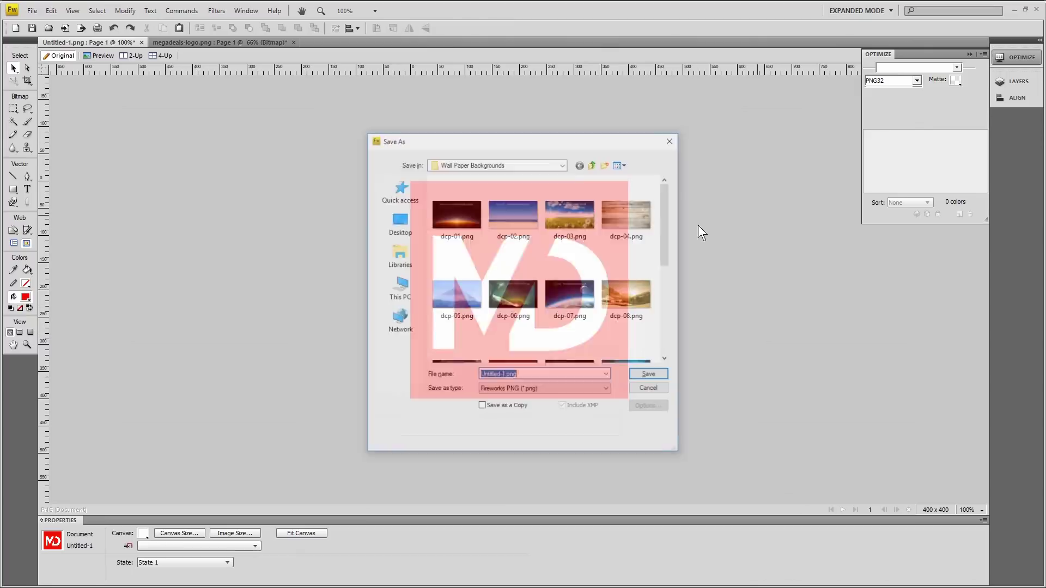
left_click(396, 224)
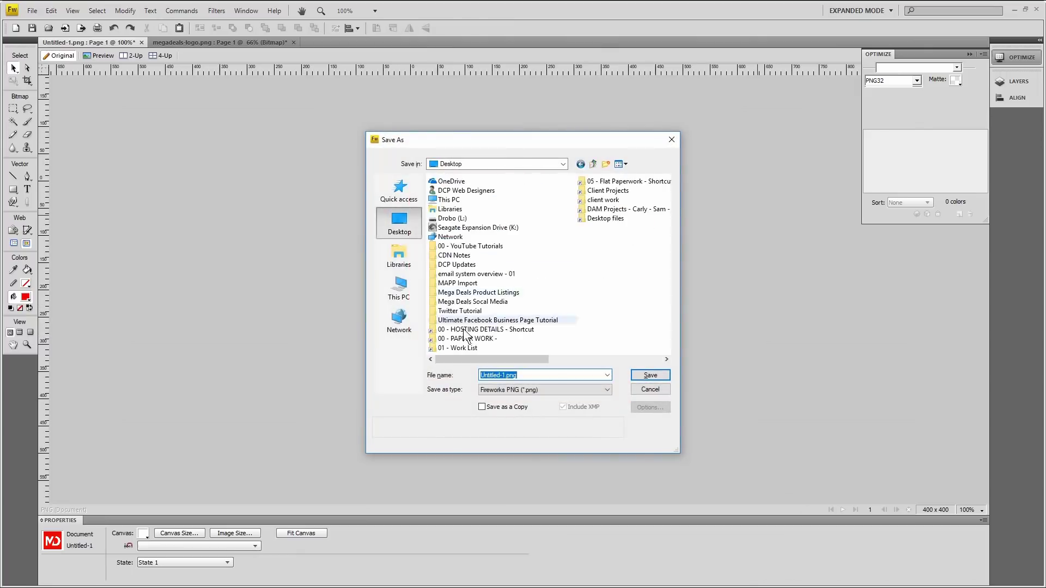
double_click(469, 301)
double_click(442, 194)
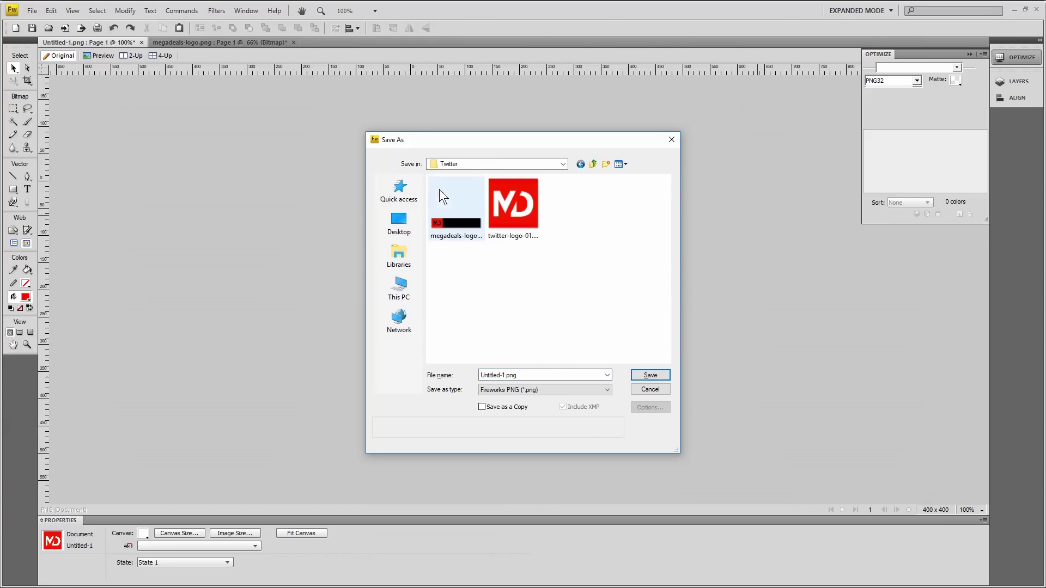
left_click(513, 234)
left_click(528, 379)
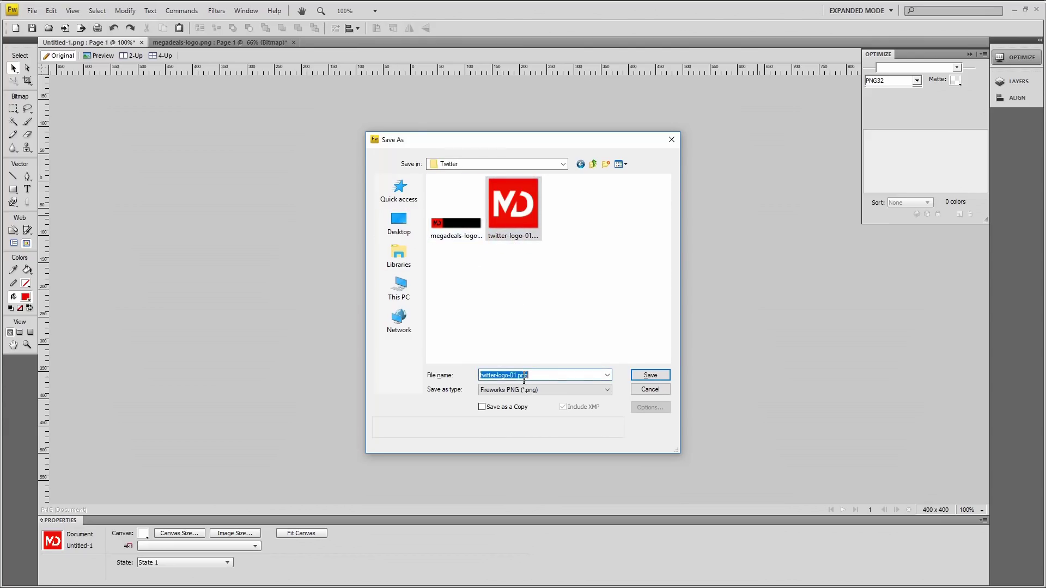
left_click(649, 376)
left_click(554, 303)
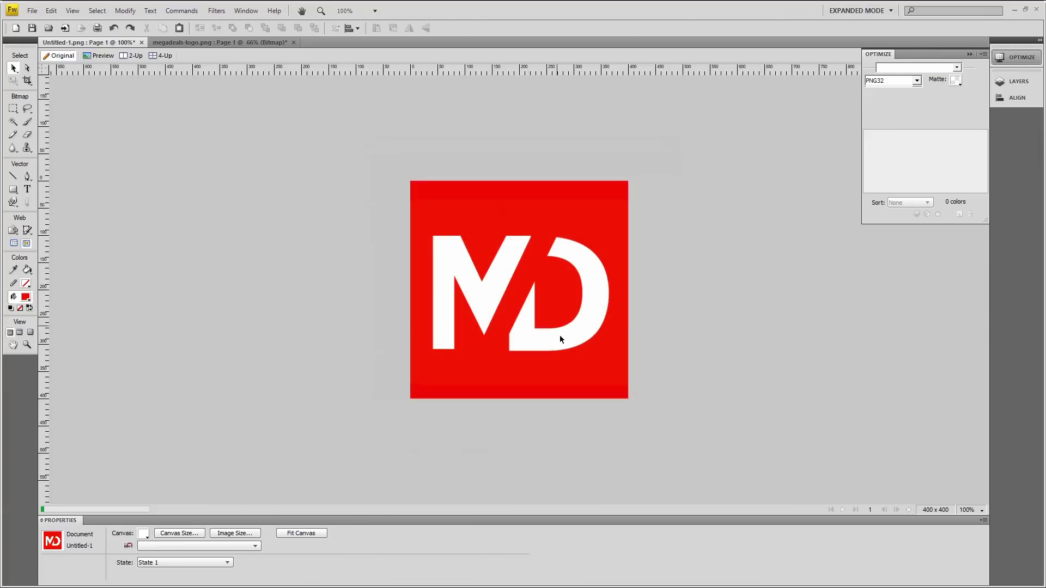
Upload twitter-logo-01.png from the Twitter folder as the new profile photo
left_click(1013, 9)
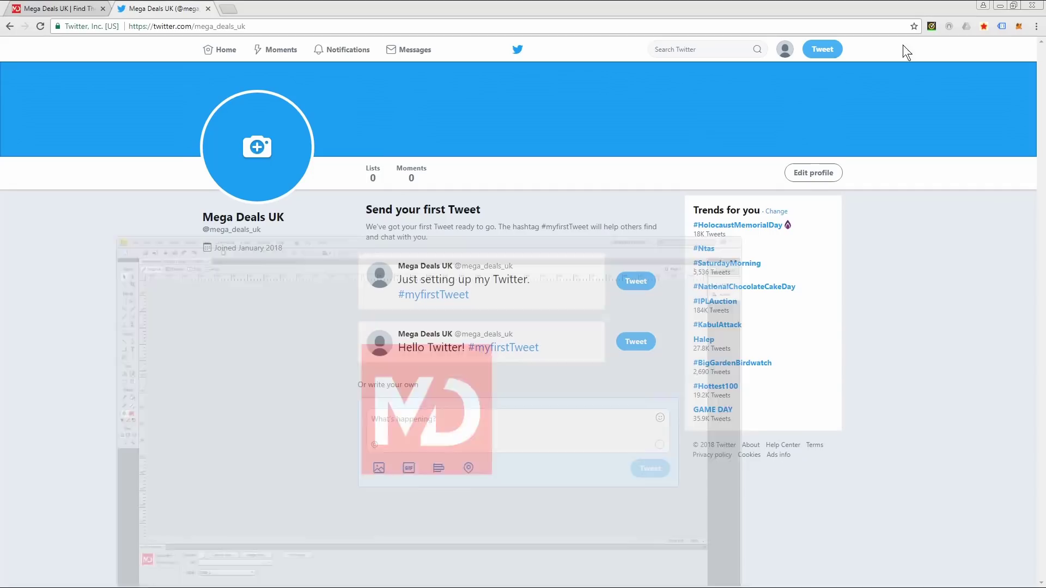
left_click(261, 148)
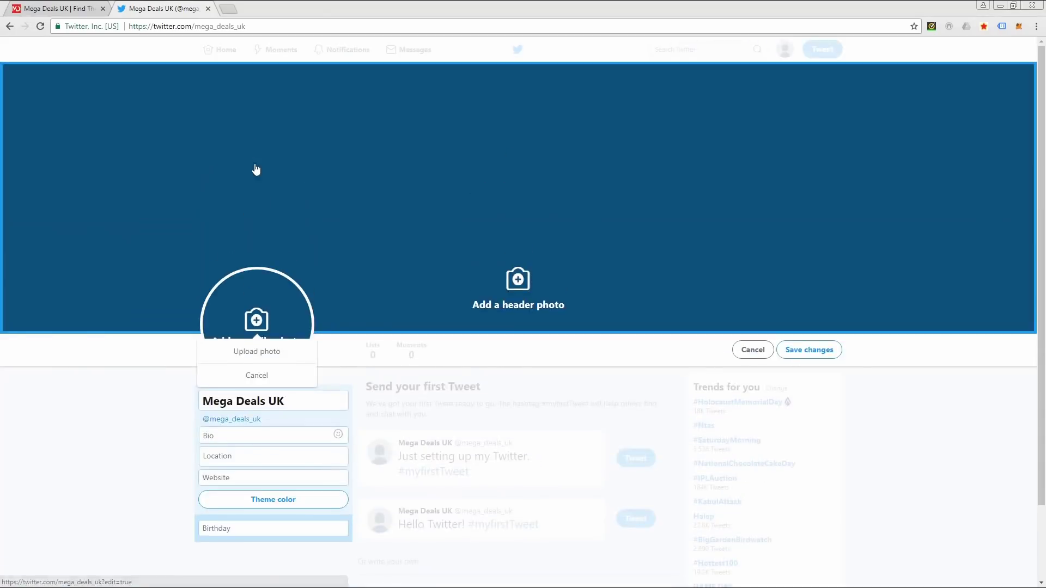
left_click(266, 352)
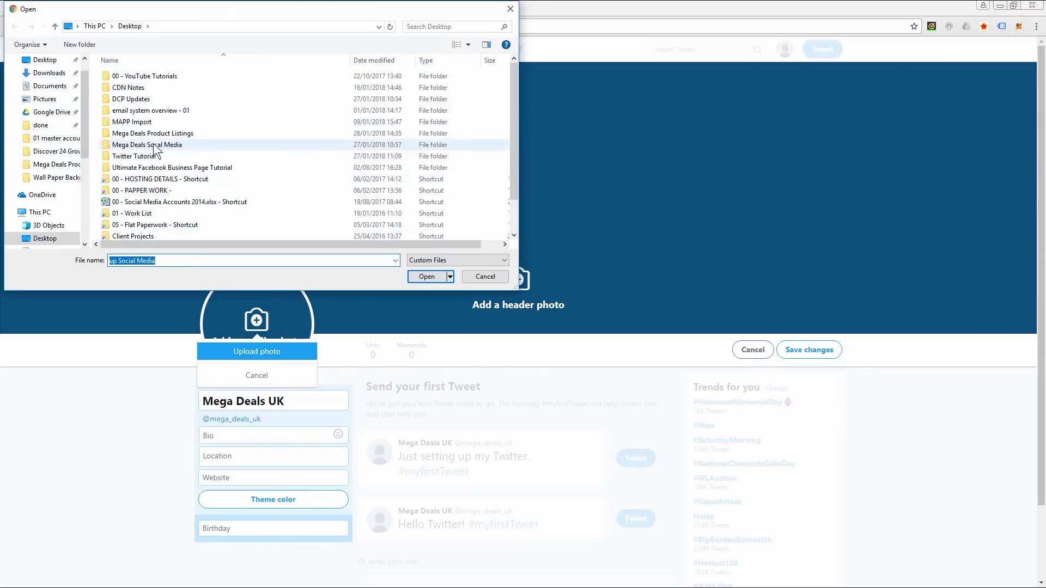
left_click(152, 139)
double_click(154, 144)
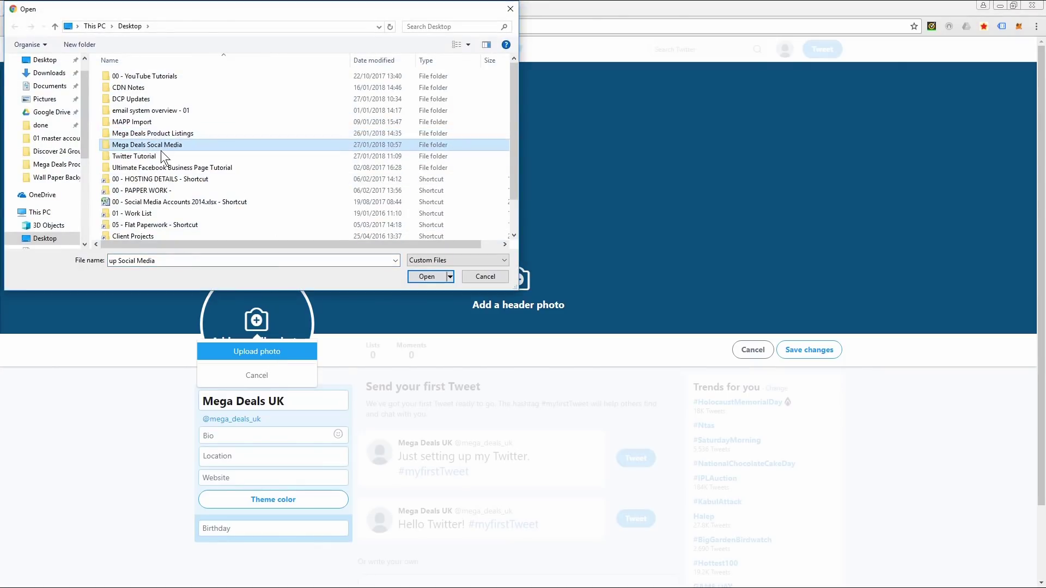
double_click(126, 77)
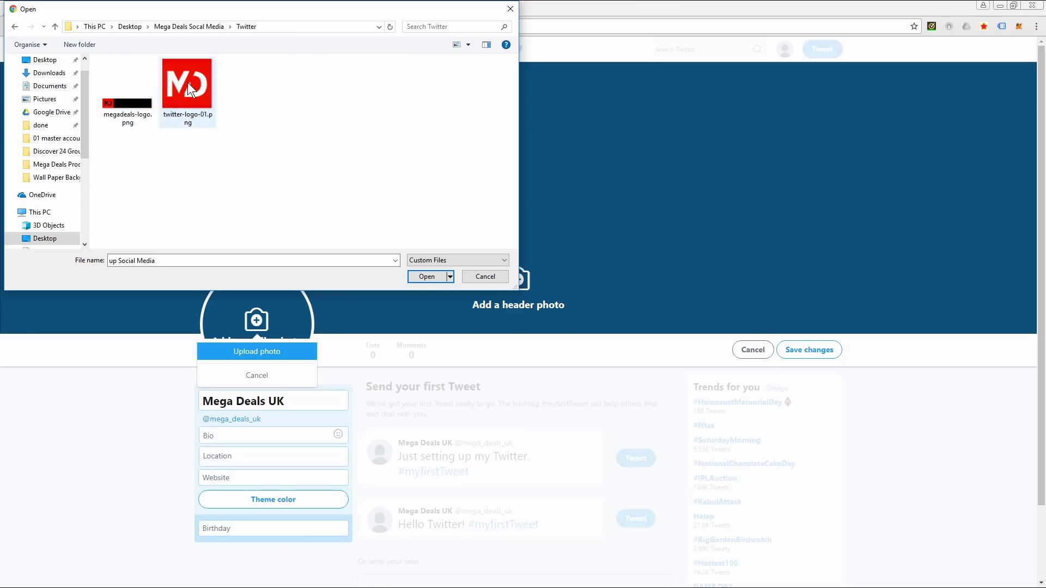
left_click(187, 83)
left_click(424, 277)
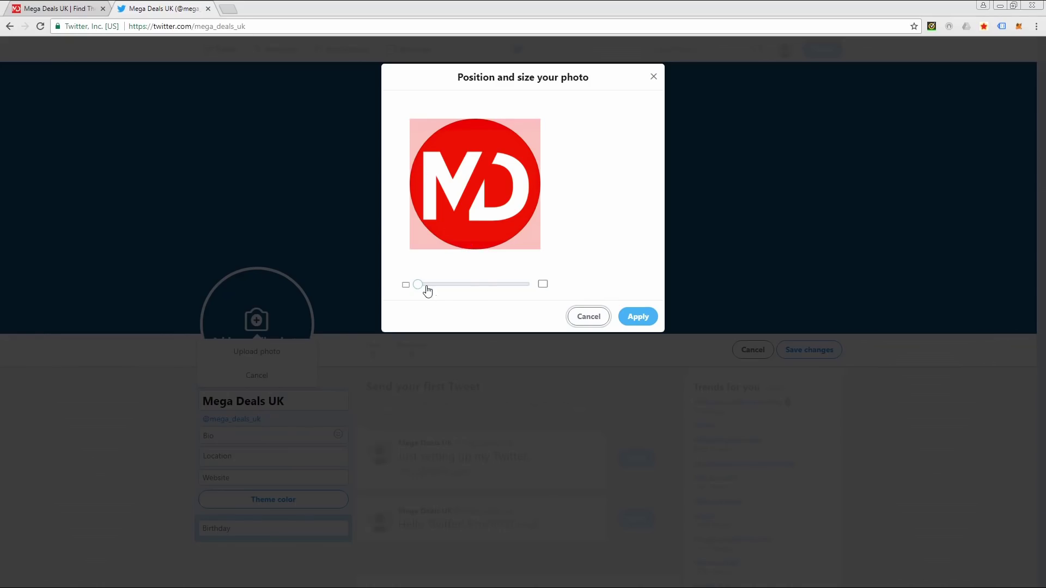
Enlarge the logo within the photo crop, apply it, and save the profile
left_click_drag(420, 287, 380, 286)
left_click(651, 322)
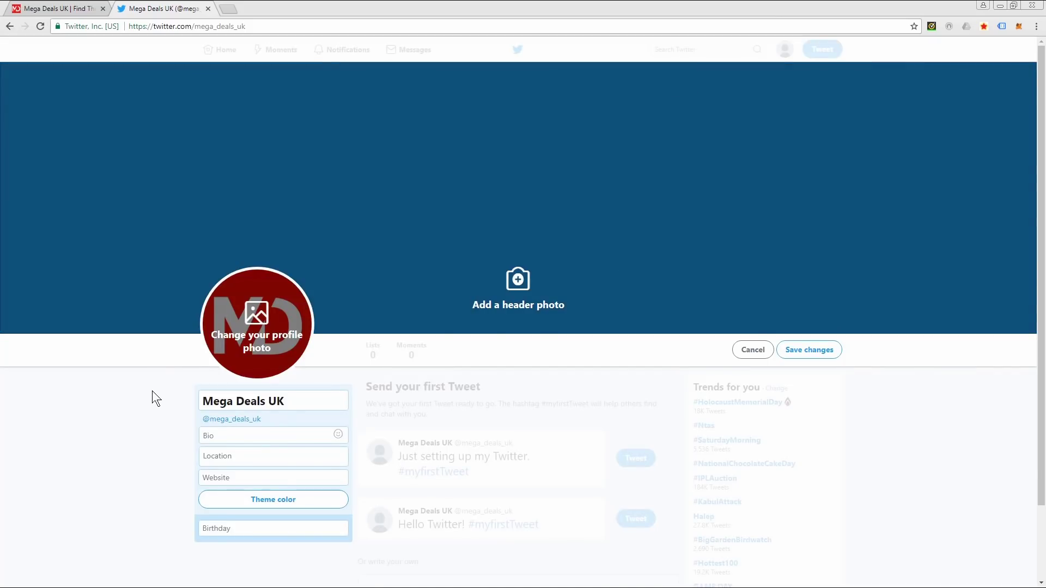
left_click(809, 352)
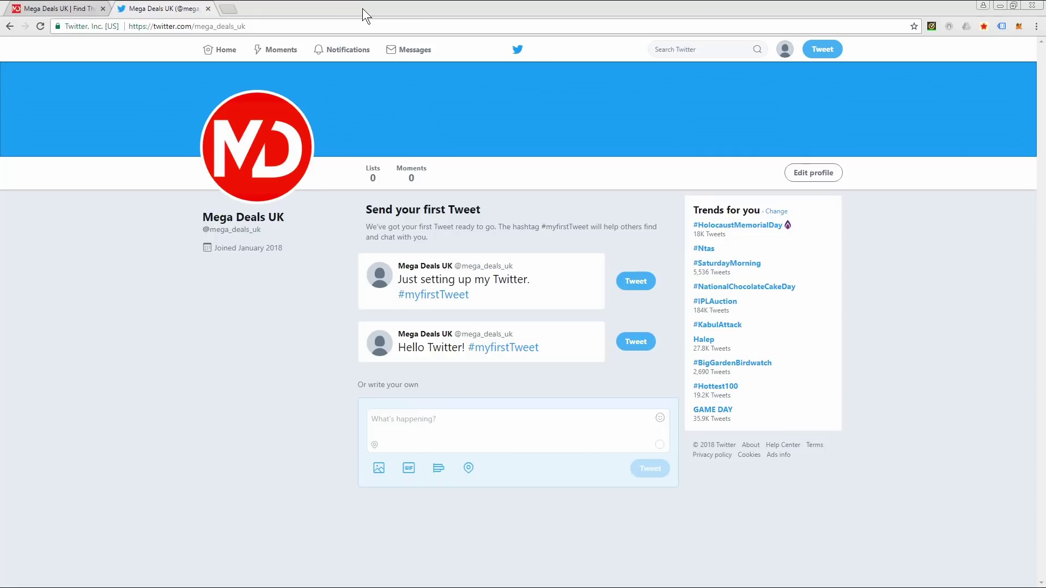
Nudge the MD bitmap 11 px right to X -24 in twitter-logo-01 and save it
key("alt+Tab")
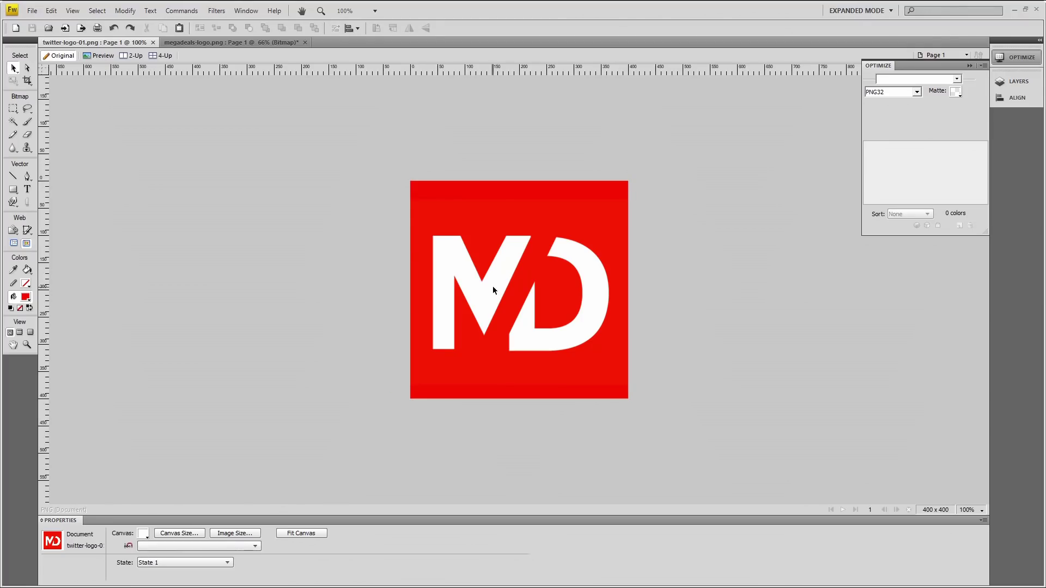
left_click(435, 292)
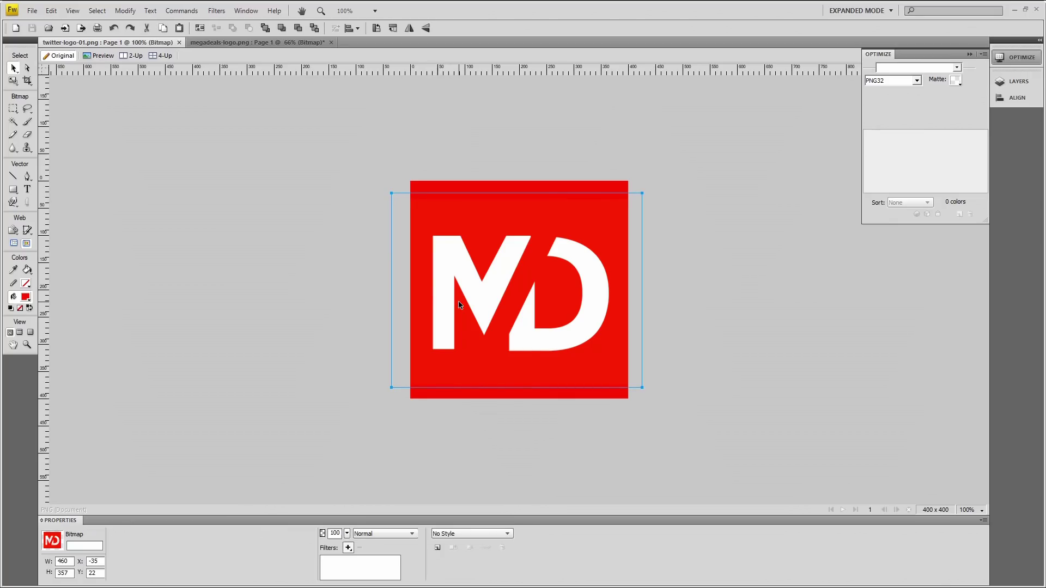
key("shift+Right")
key("Right")
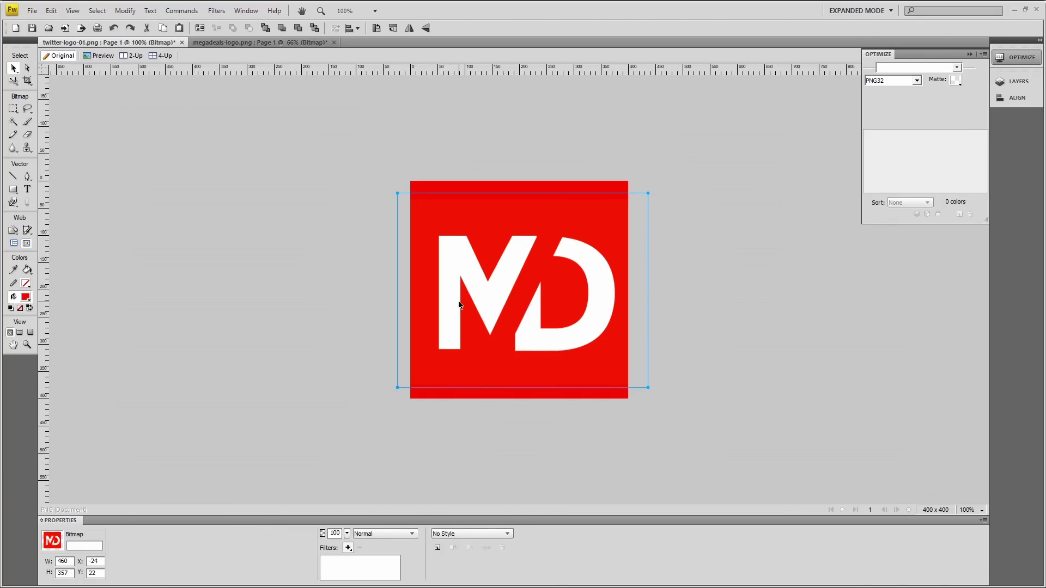
key("ctrl+s")
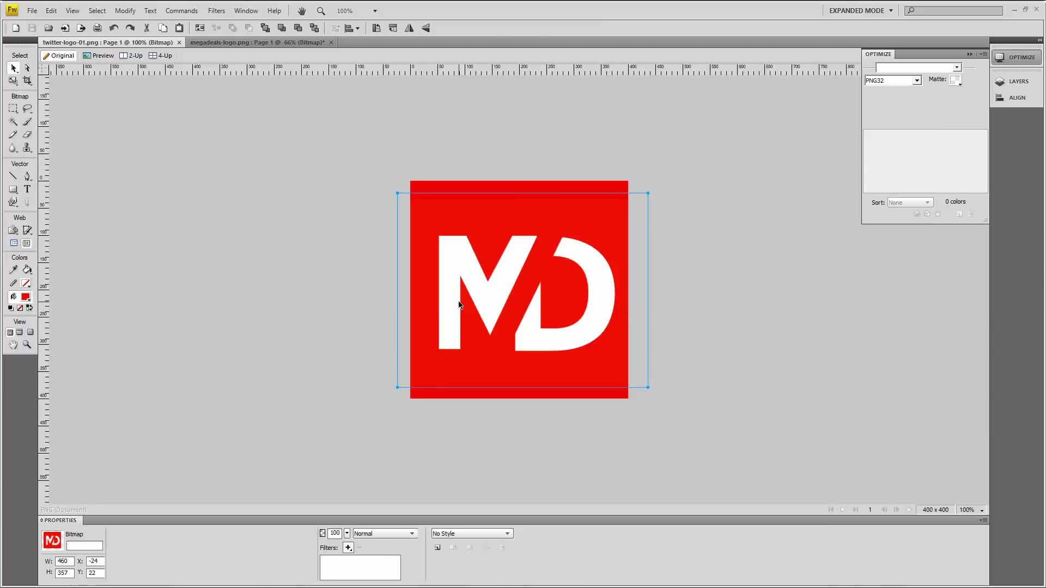
key("alt+Tab")
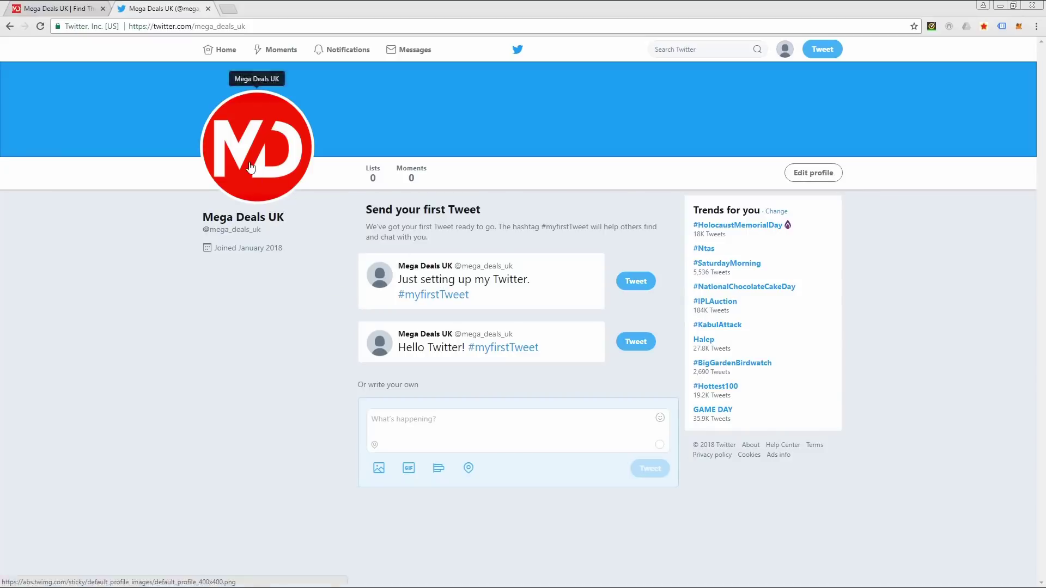
Re-upload the adjusted twitter-logo-01.png as the profile photo, apply it, and save the profile
left_click(249, 161)
left_click(562, 135)
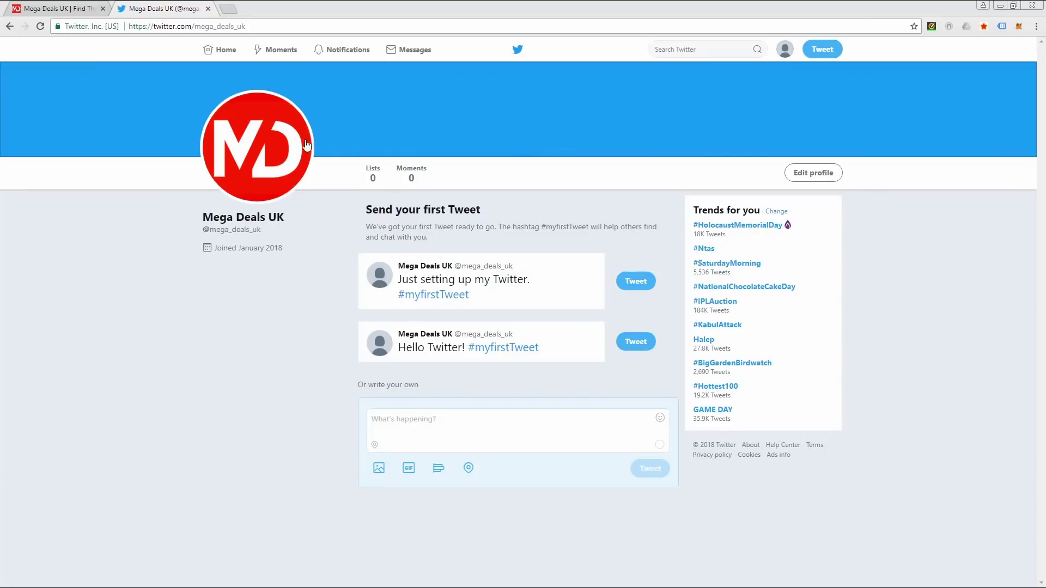
left_click(813, 174)
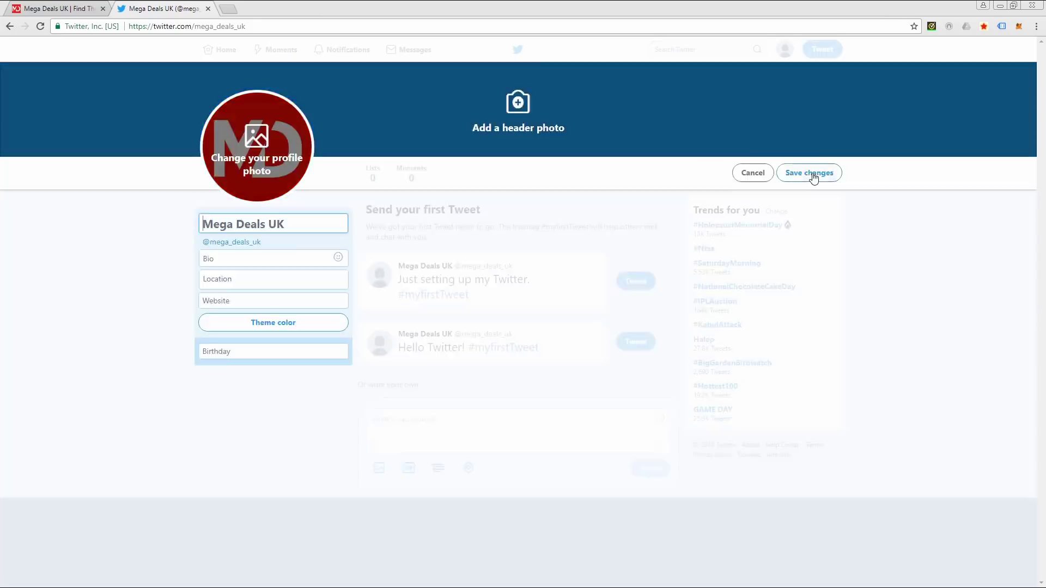
left_click(252, 336)
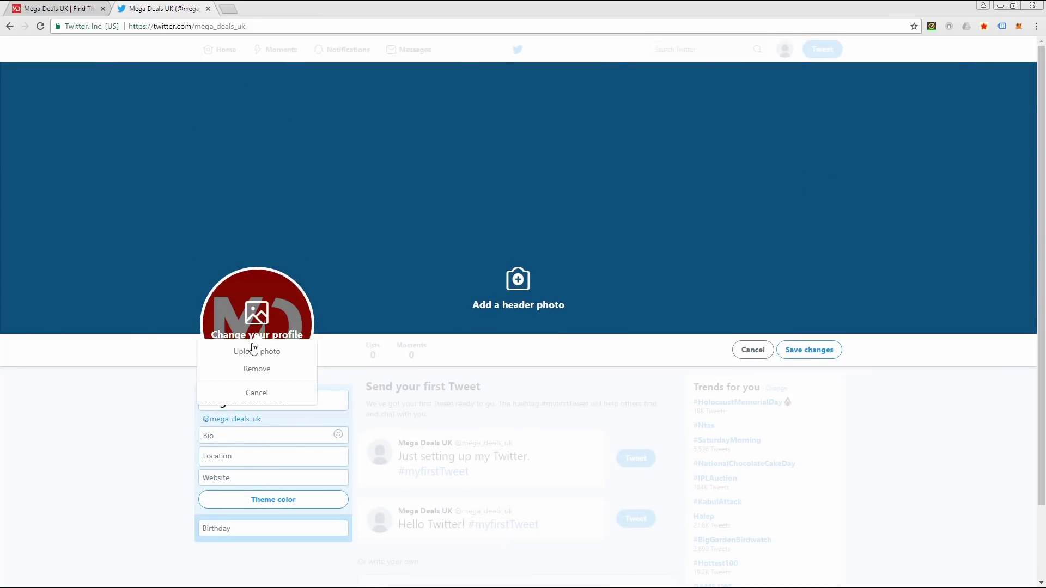
left_click(259, 352)
double_click(195, 84)
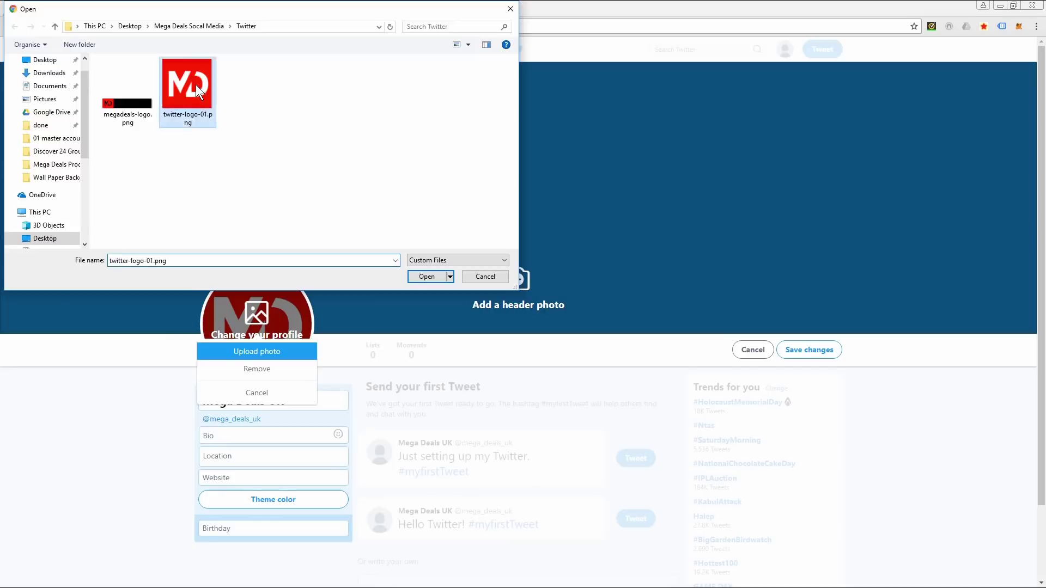
left_click(632, 318)
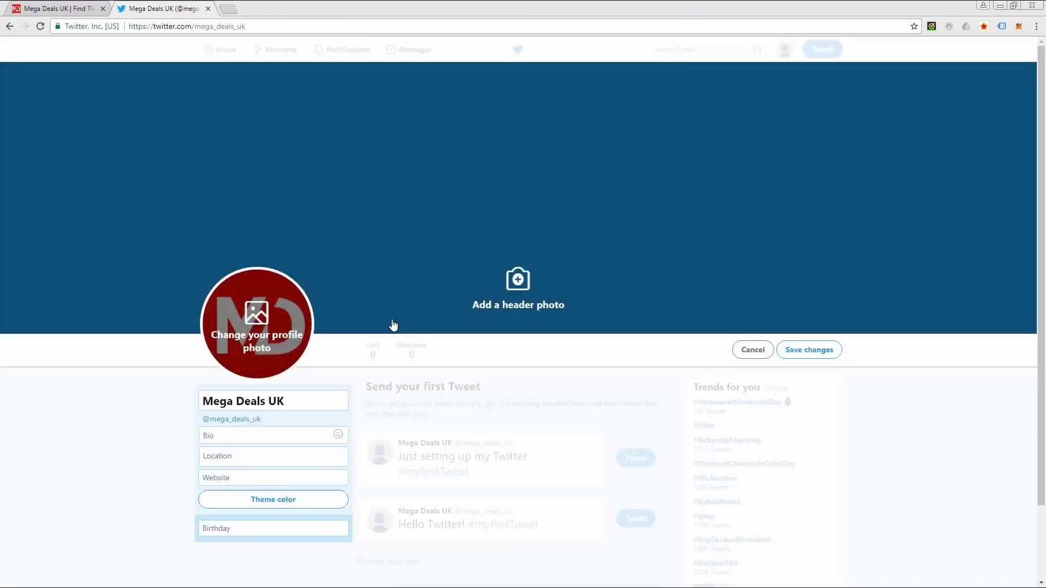
left_click(817, 350)
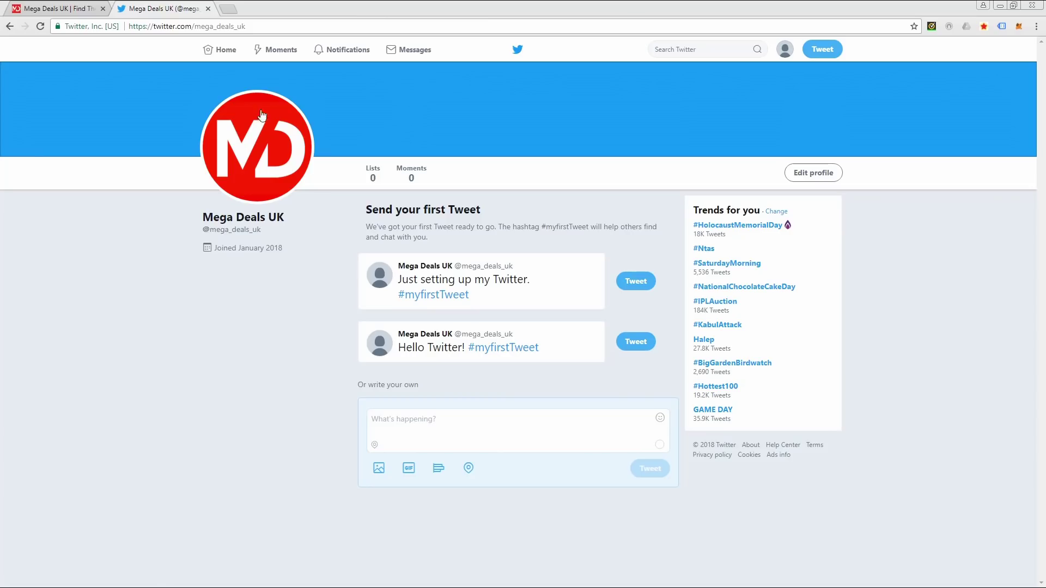
Open profile editing to expose the Add a header photo area, then return to Fireworks
left_click(813, 173)
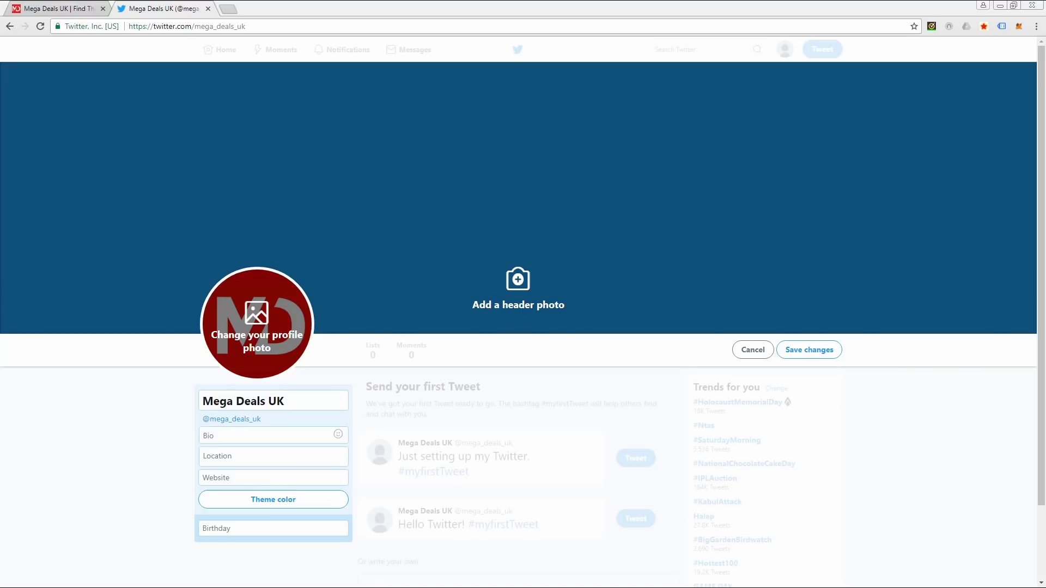
key("alt+Tab")
key("alt+Tab")
key("alt+Tab")
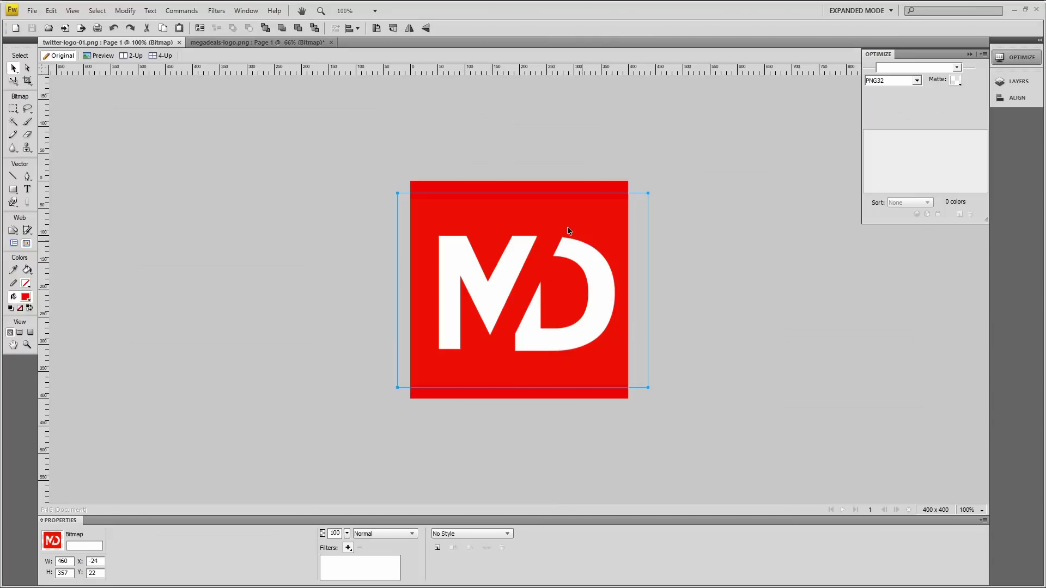
Create a new blank 1500×500 px document and view it at 100%
key("ctrl+n")
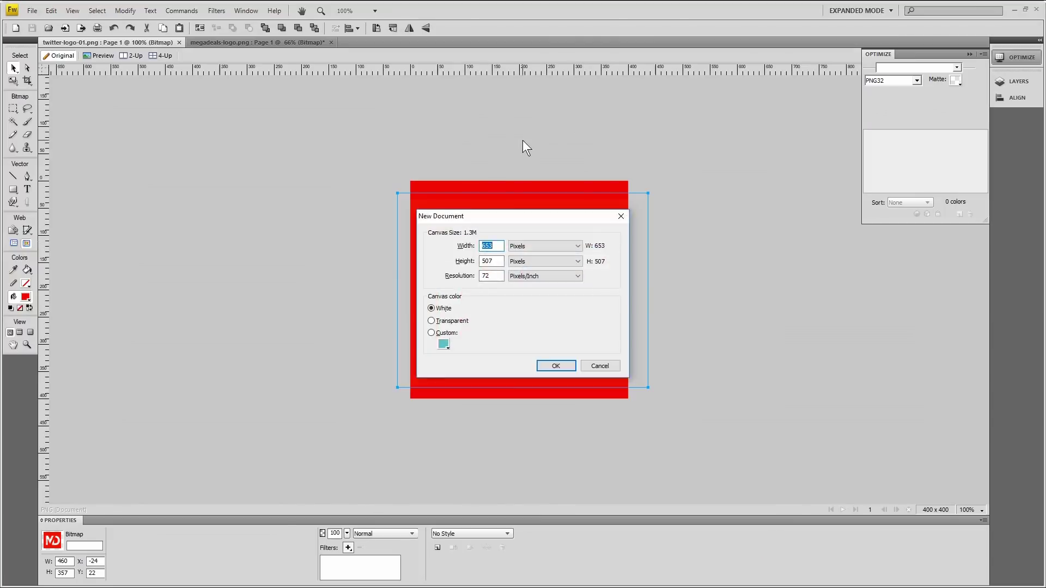
type("1500")
key("Tab")
type("500")
key("Return")
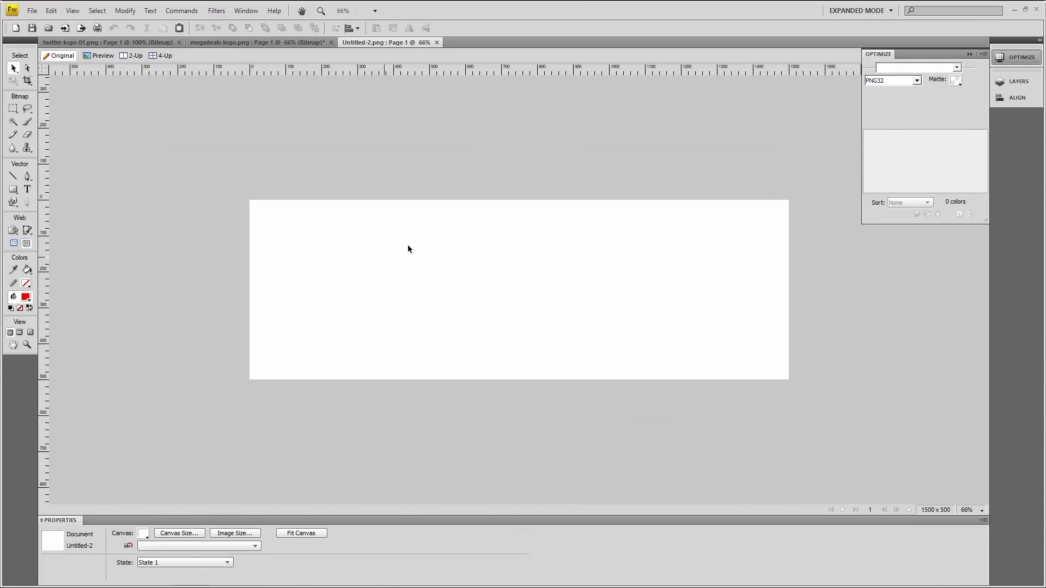
key("ctrl+1")
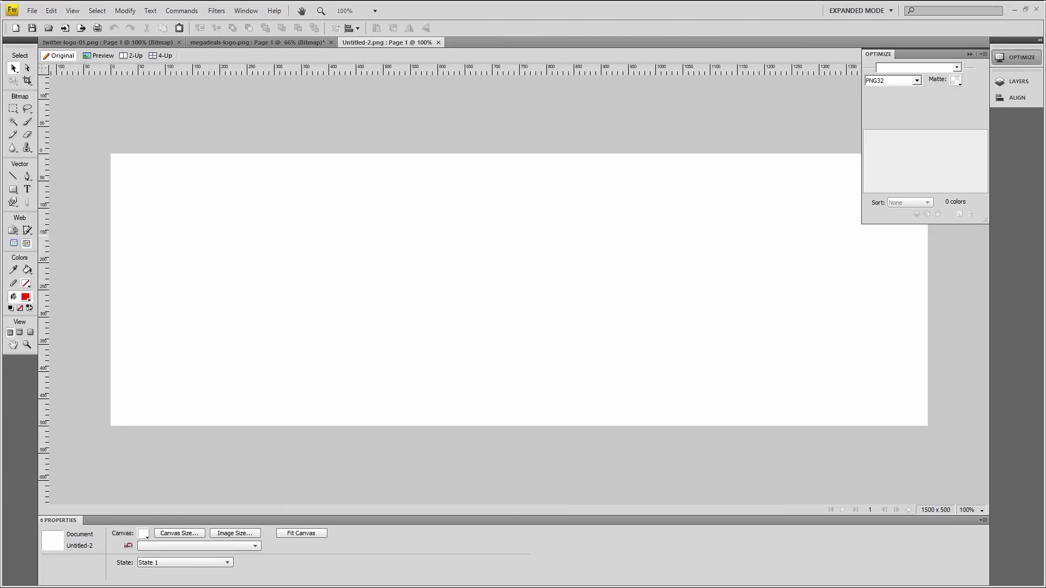
In Explorer, browse stock images 02 > DCP Projects New > Top London Shops and select a photo
key("alt+Tab")
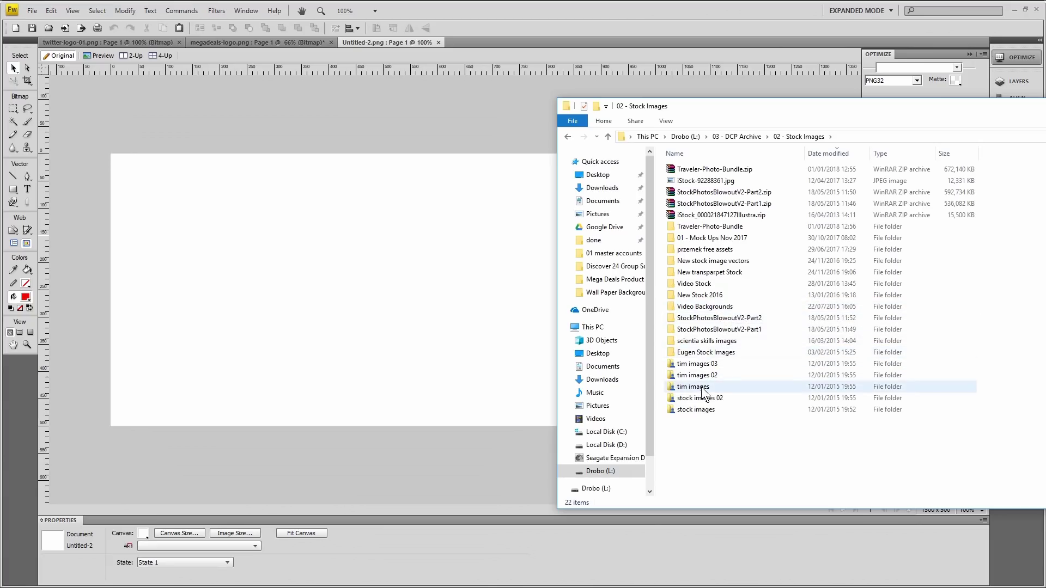
double_click(697, 410)
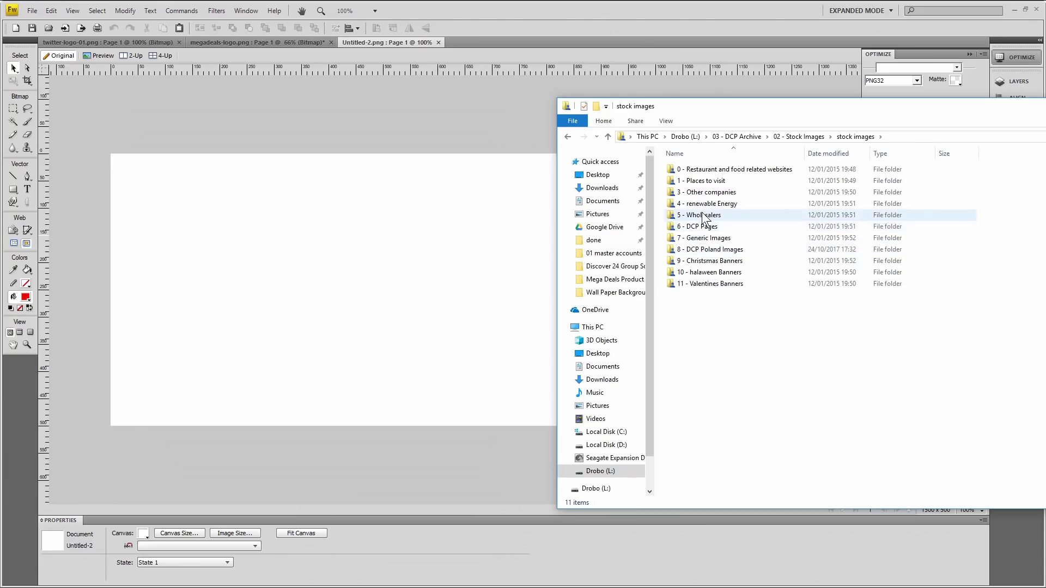
left_click(566, 137)
double_click(691, 402)
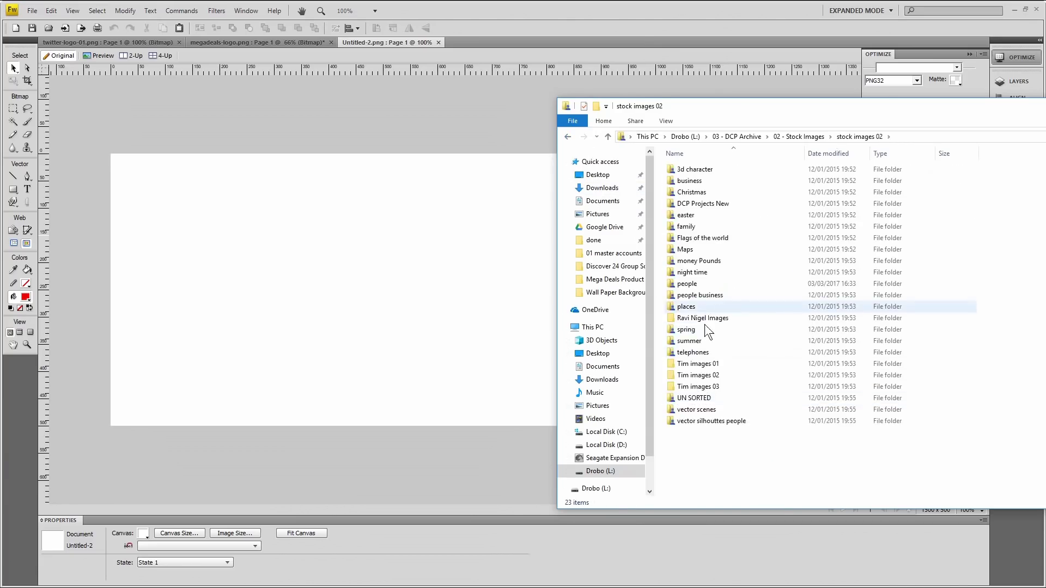
left_click(707, 401)
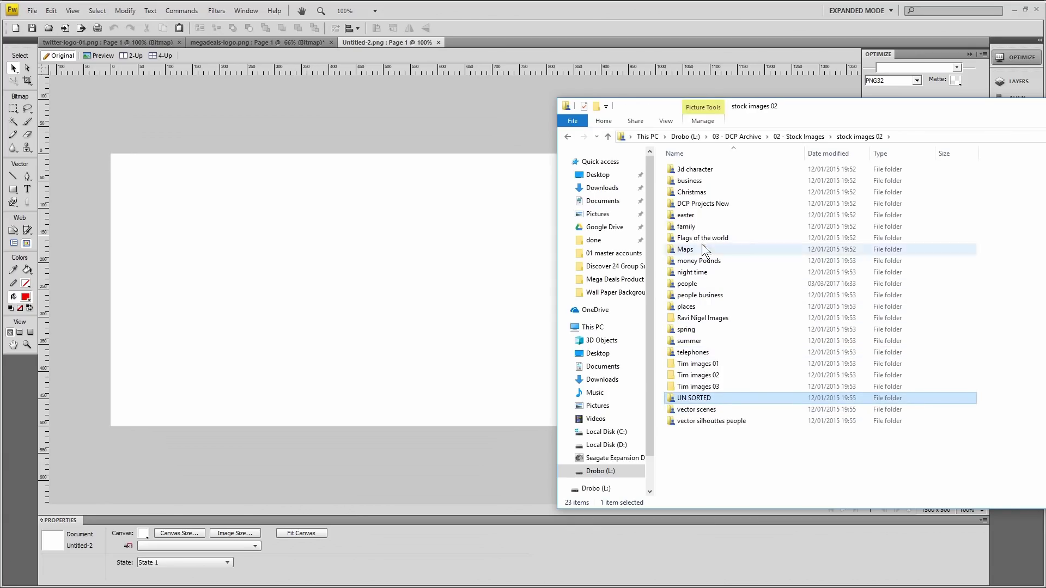
double_click(705, 207)
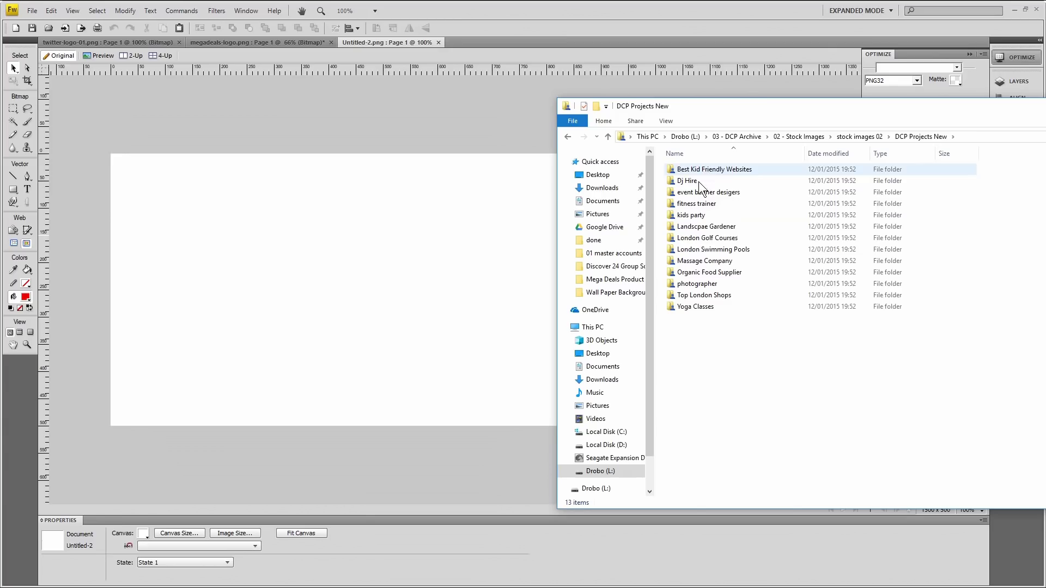
double_click(695, 295)
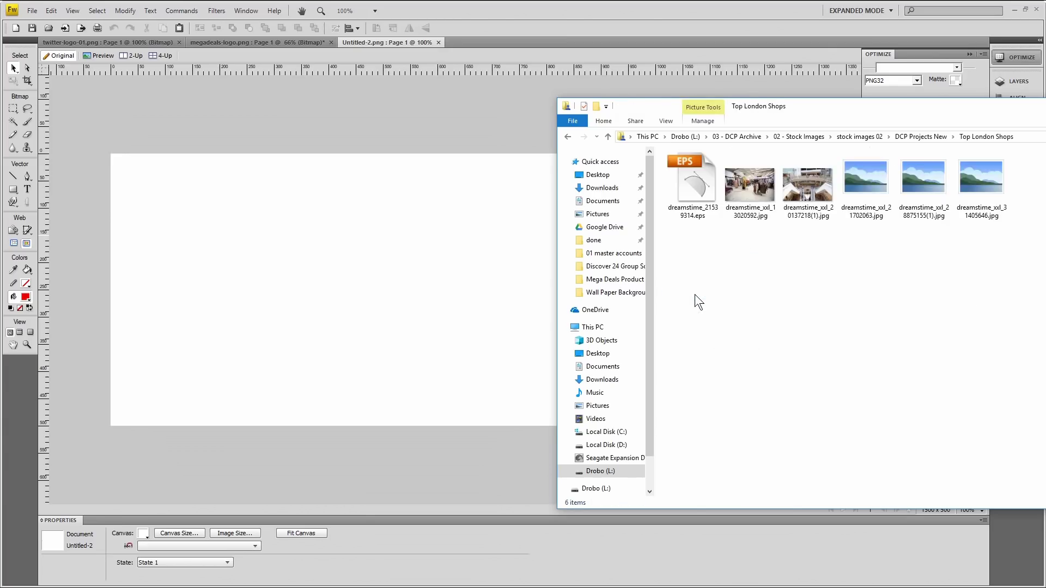
left_click(856, 187)
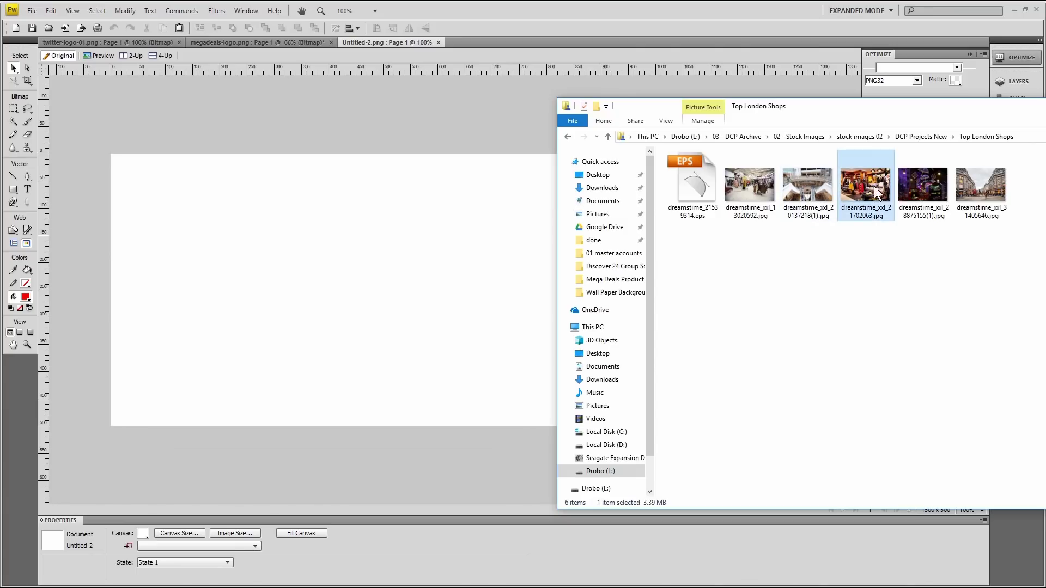
Preview the Oxford Street, shopping mall, clothing-store and Christmas lights photos in Photo Viewer
left_click(984, 180)
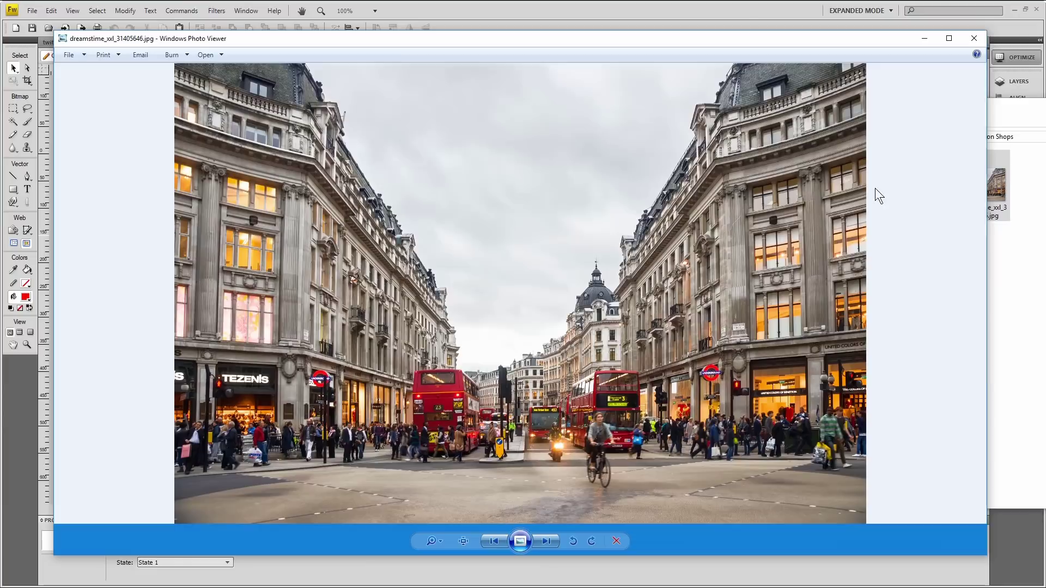
left_click(972, 38)
double_click(808, 180)
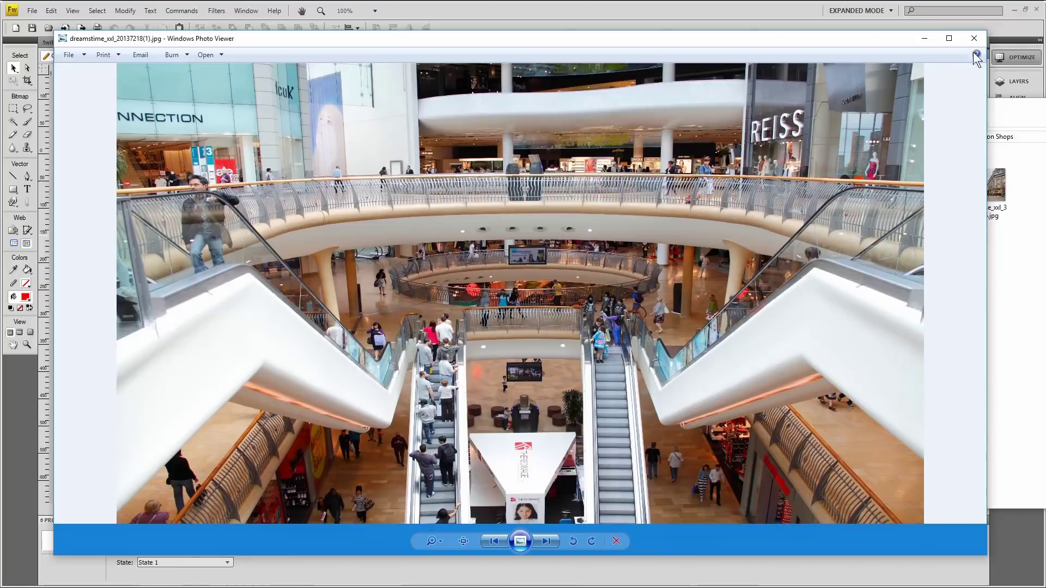
left_click(974, 38)
double_click(755, 176)
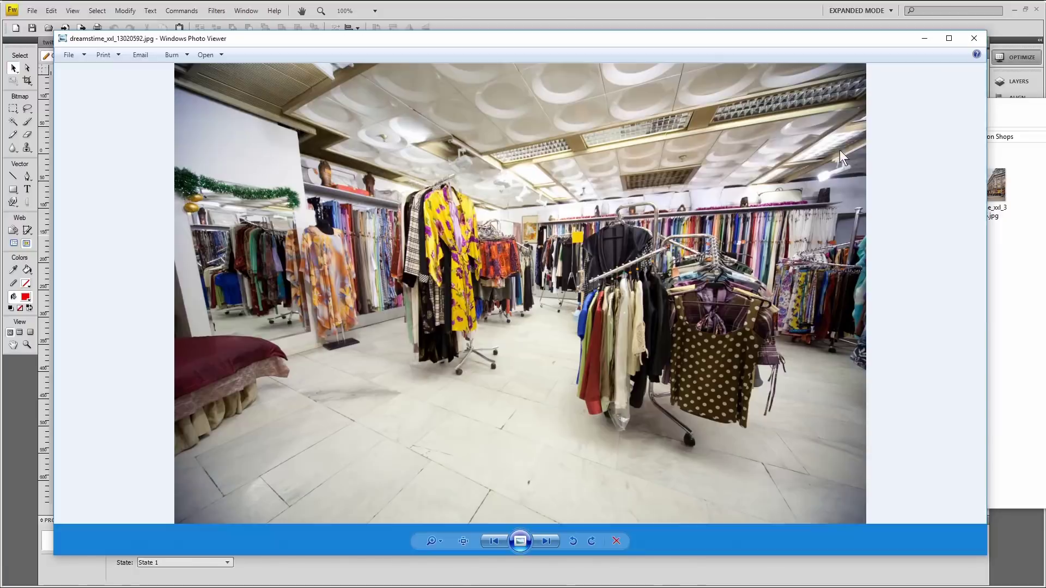
left_click(973, 38)
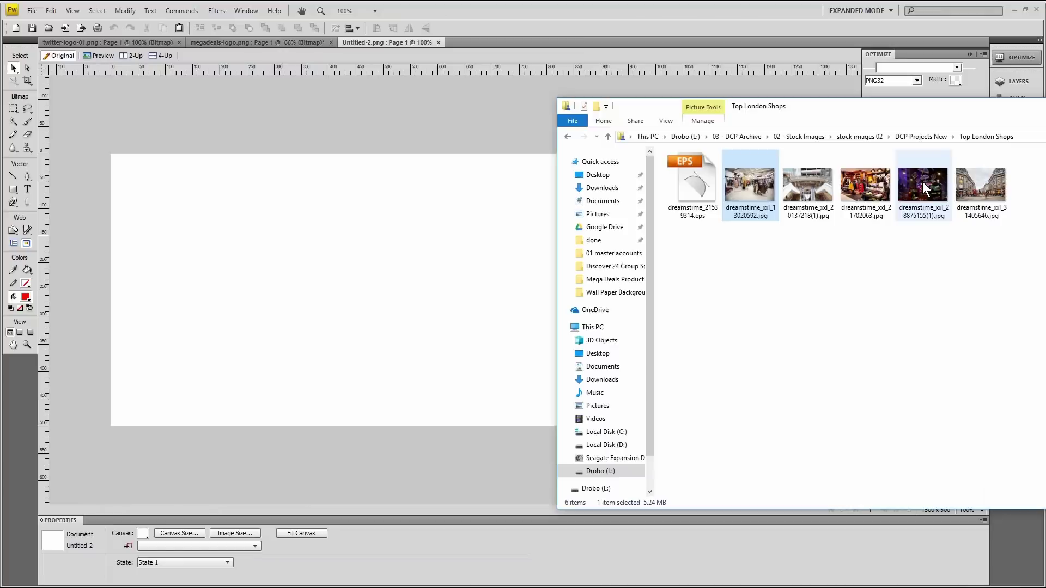
double_click(923, 182)
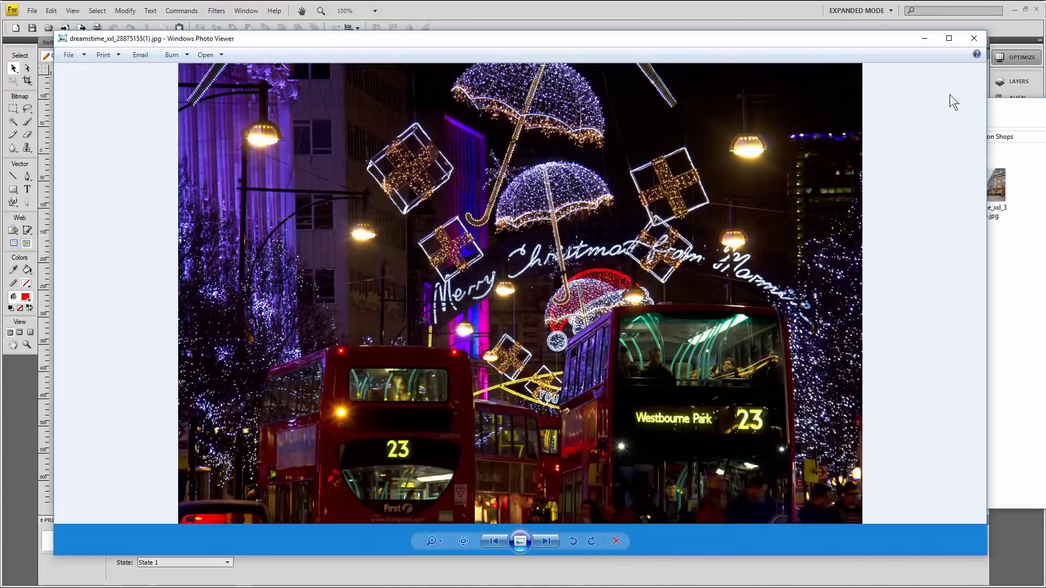
left_click(966, 39)
Drop the street photo onto the banner canvas and scale it down toward banner width
left_click_drag(980, 173, 912, 215)
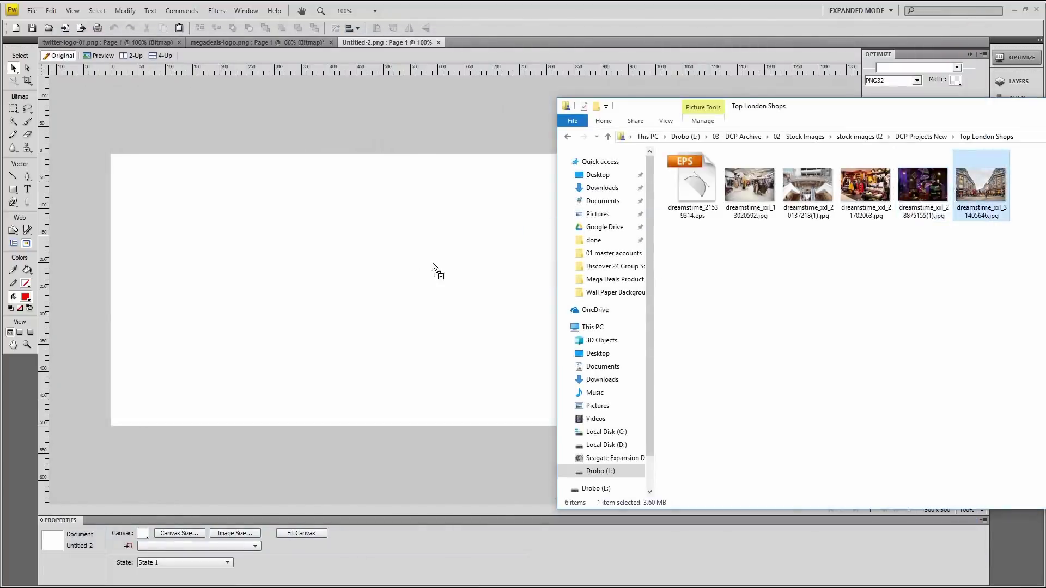
left_click_drag(434, 267, 403, 259)
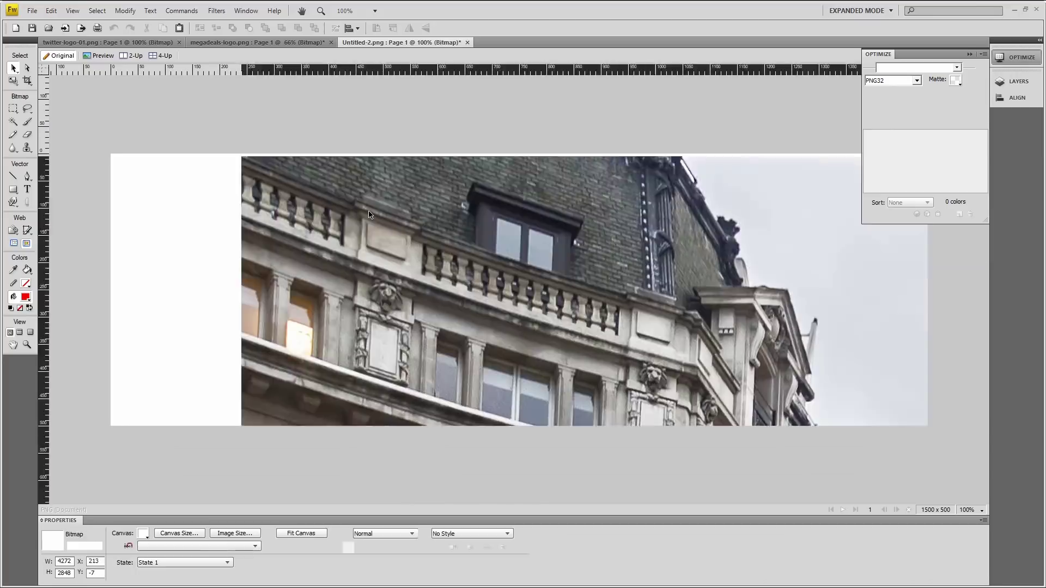
key("ctrl+minus")
key("ctrl+minus")
key("ctrl+minus")
key("ctrl+minus")
key("ctrl+minus")
key("ctrl+minus")
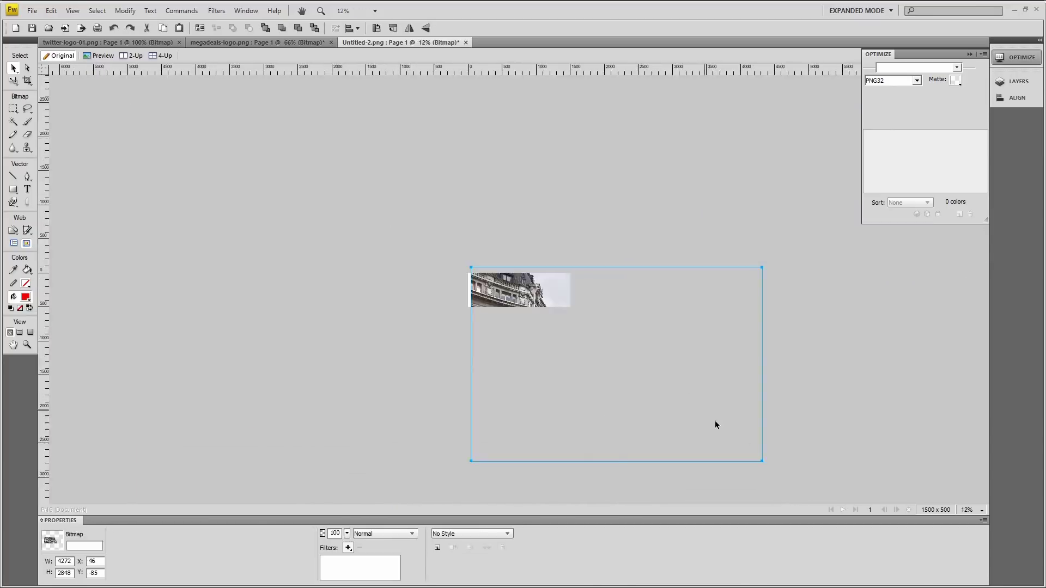
key("q")
left_click_drag(761, 461, 562, 363)
key("Return")
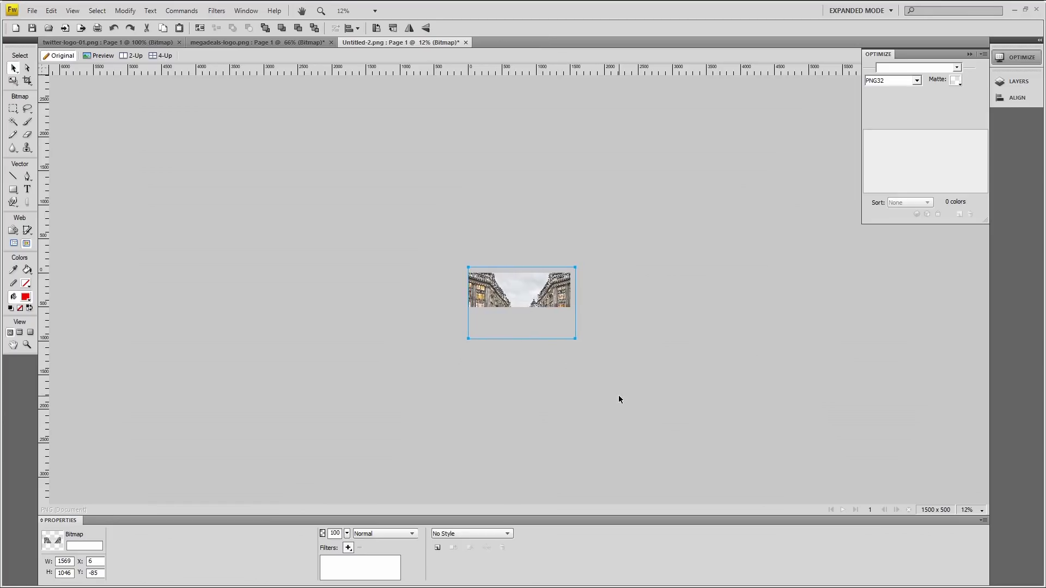
Nudge and drag the photo into position so it fills the 1500×500 header
key("shift+Left")
key("shift+Up")
key("shift+Up")
key("shift+Left")
key("shift+Left")
key("shift+Left")
key("shift+Left")
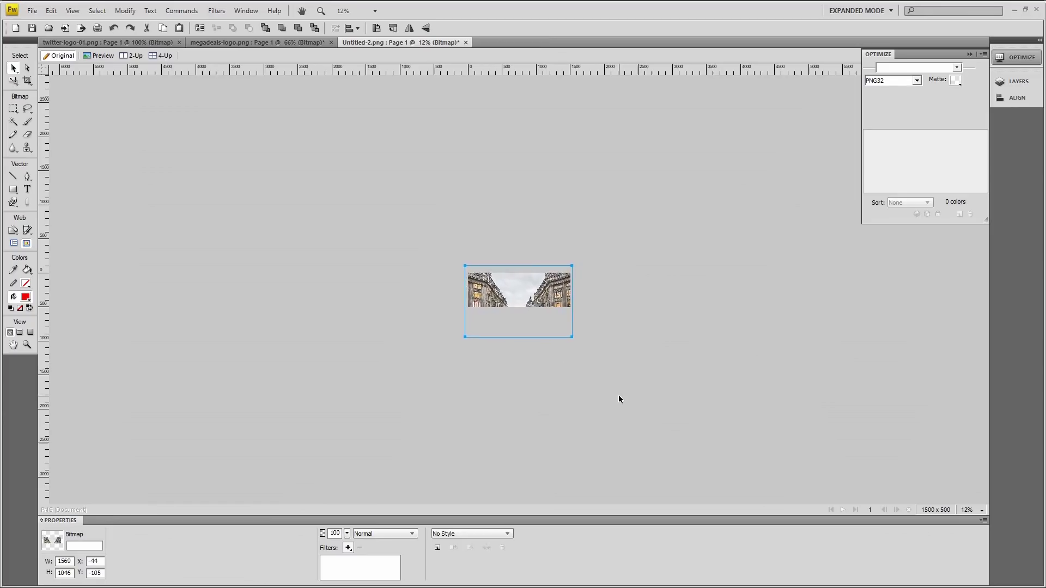
key("shift+Up")
key("shift+Up")
key("shift+Up")
key("shift+Up")
key("shift+Up")
key("shift+Up")
key("shift+Up")
key("shift+Up")
key("shift+Up")
key("shift+Up")
key("shift+Up")
key("shift+Up")
key("shift+Up")
key("shift+Up")
key("shift+Up")
key("shift+Up")
key("shift+Up")
key("shift+Up")
key("shift+Up")
key("shift+Up")
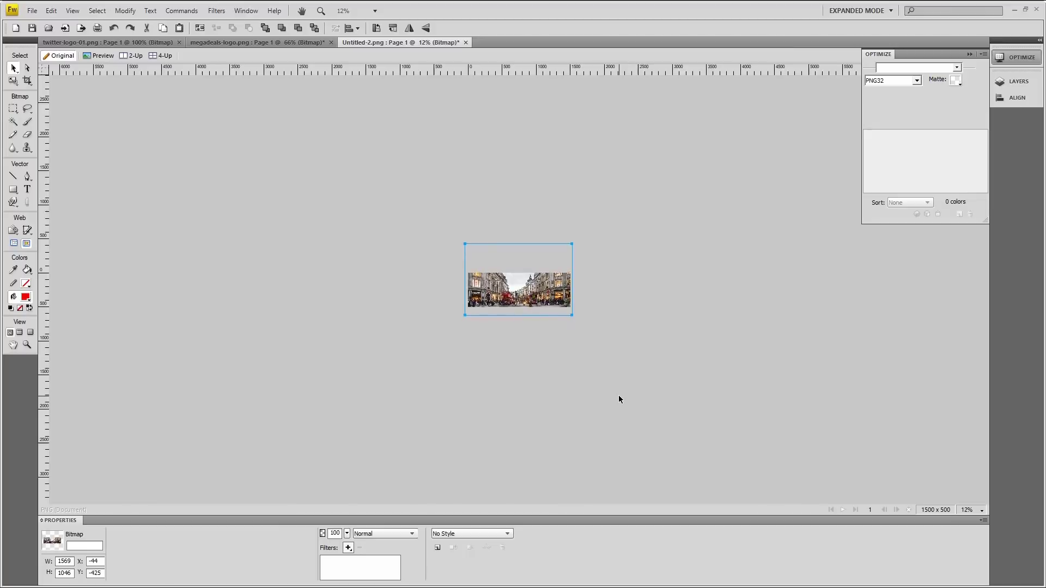
key("ctrl+1")
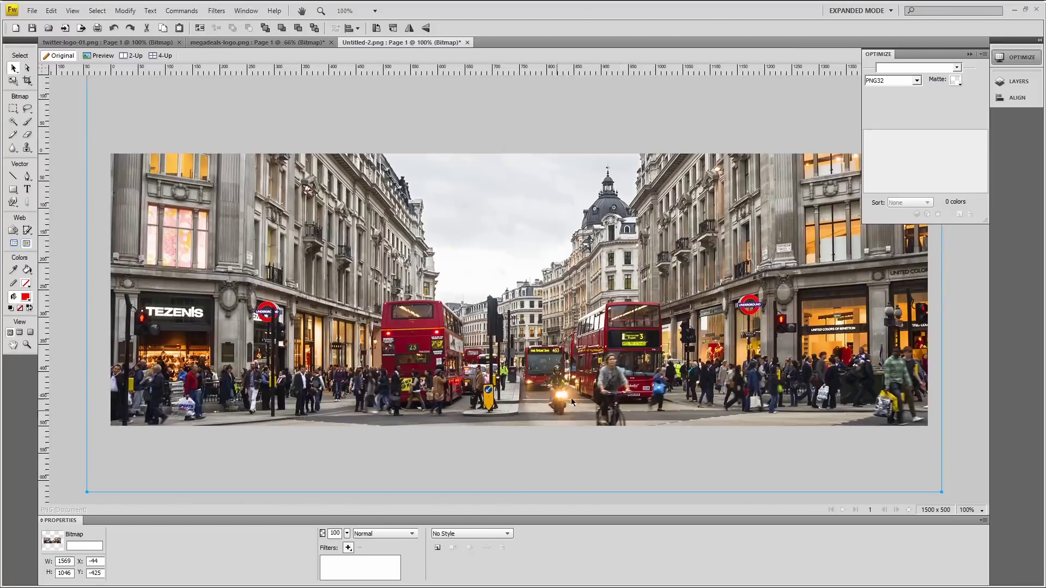
left_click_drag(592, 355, 589, 377)
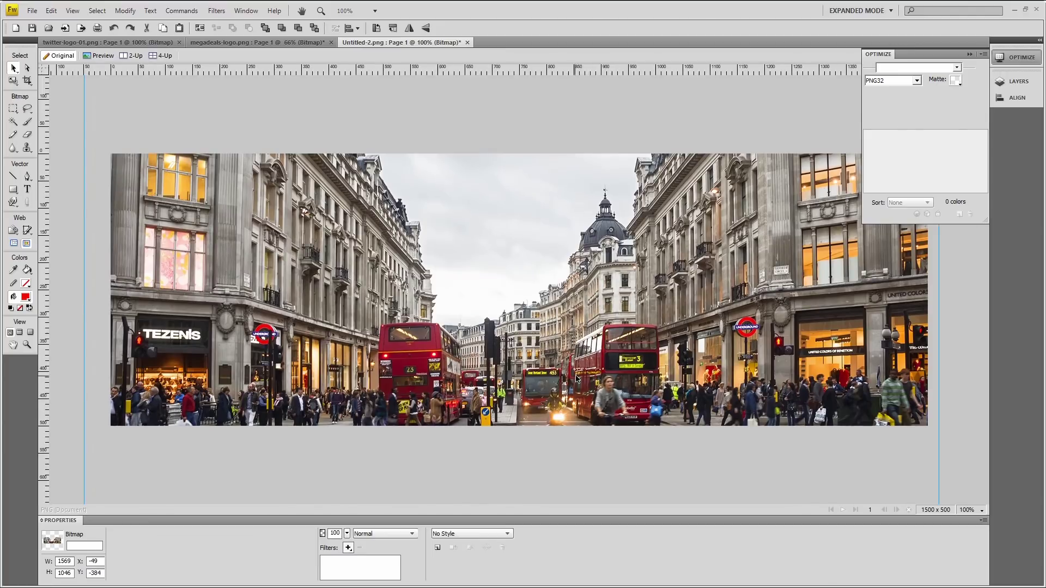
left_click_drag(576, 378, 581, 380)
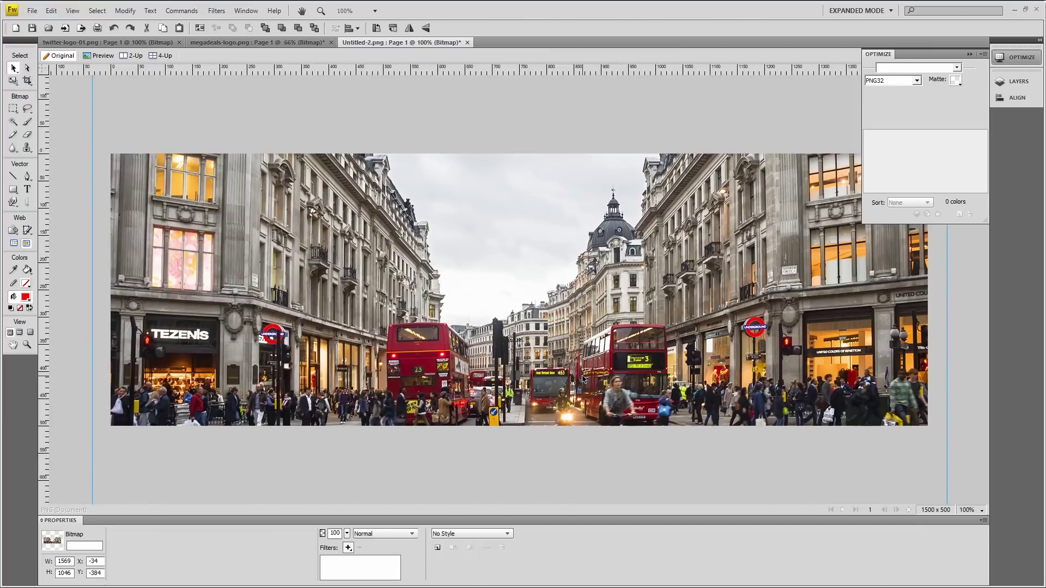
Save the banner as twitter-back-ground in the Twitter folder, fixing typos in the name
key("ctrl+s")
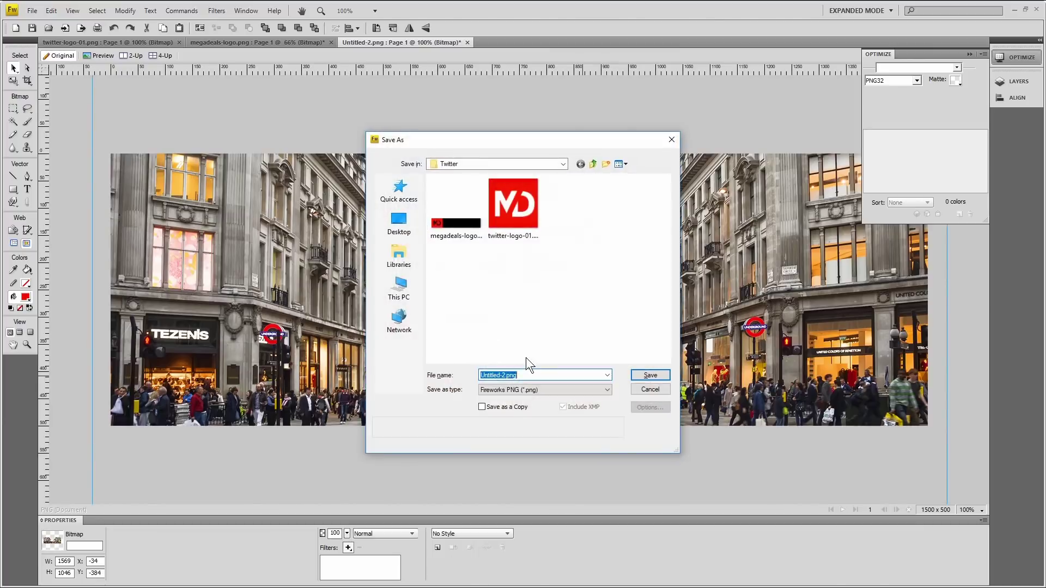
type("back-grouund")
key("Home")
type("twittre")
key("BackSpace")
key("BackSpace")
type("er")
key("Return")
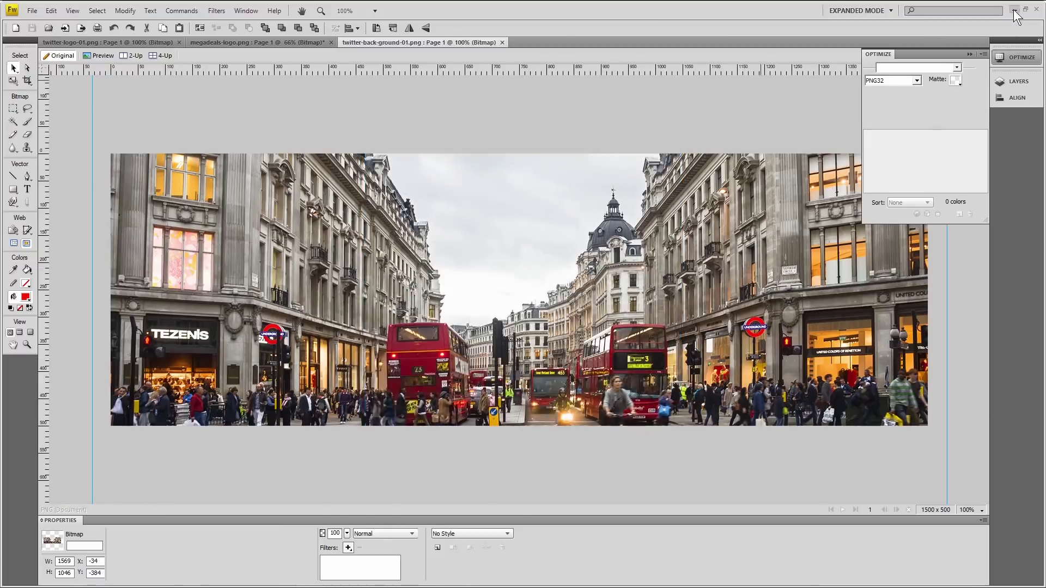
In the browser's Twitter Edit profile, upload twitter-back-ground-01.png as the header photo
left_click(1014, 10)
left_click(580, 1)
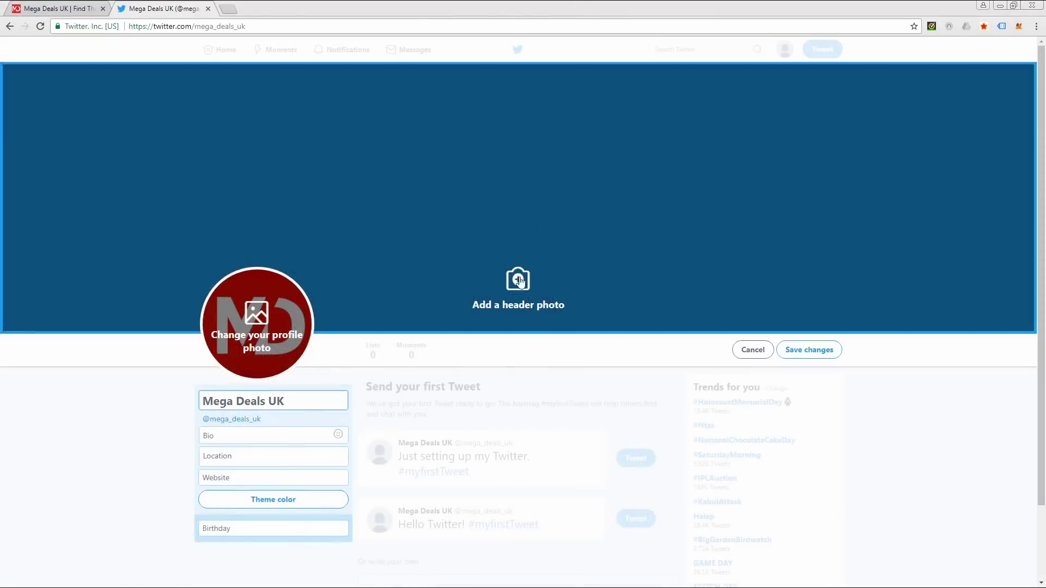
left_click(752, 350)
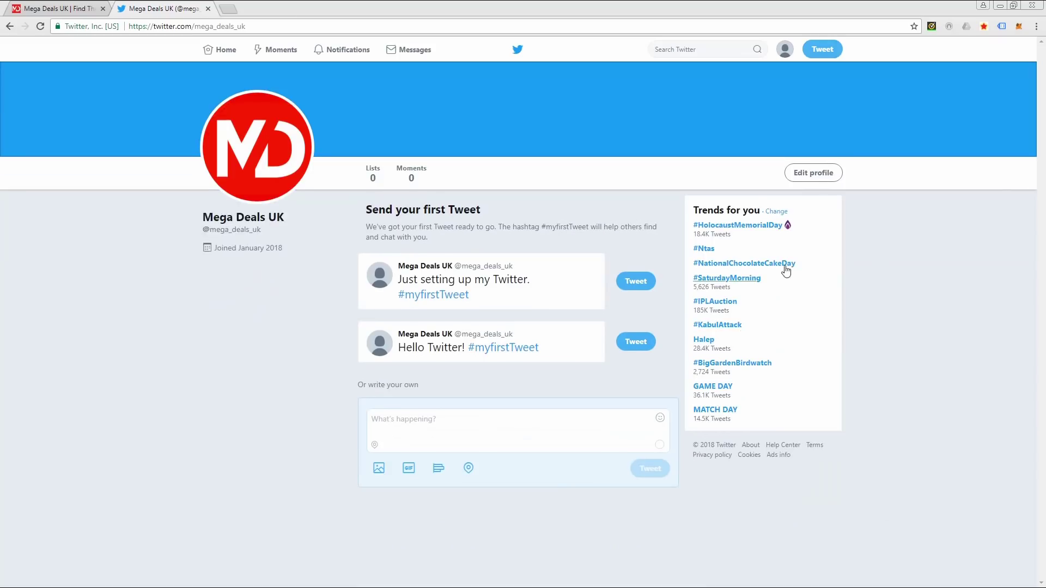
left_click(811, 173)
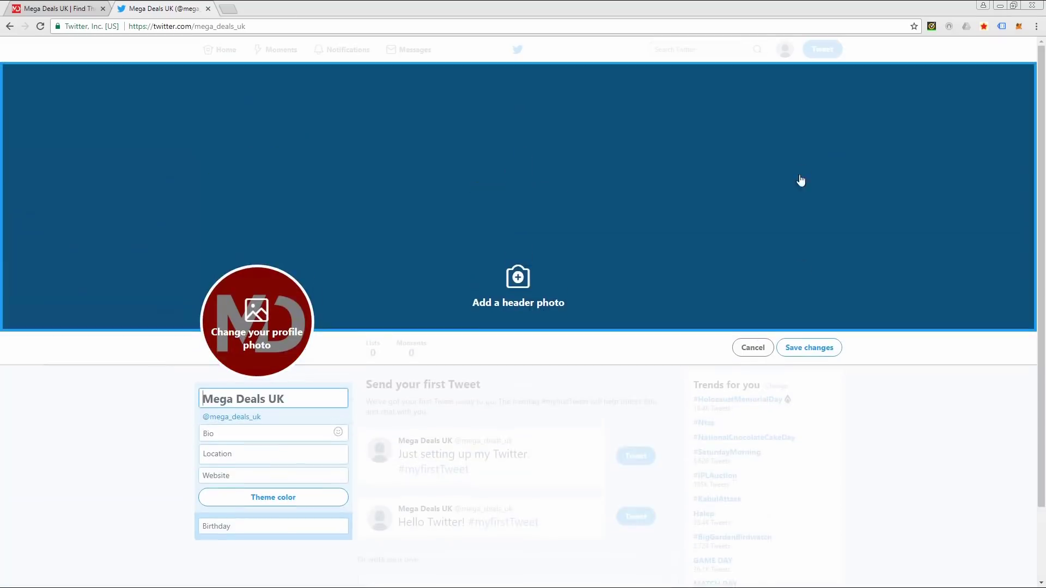
left_click(515, 305)
left_click(519, 308)
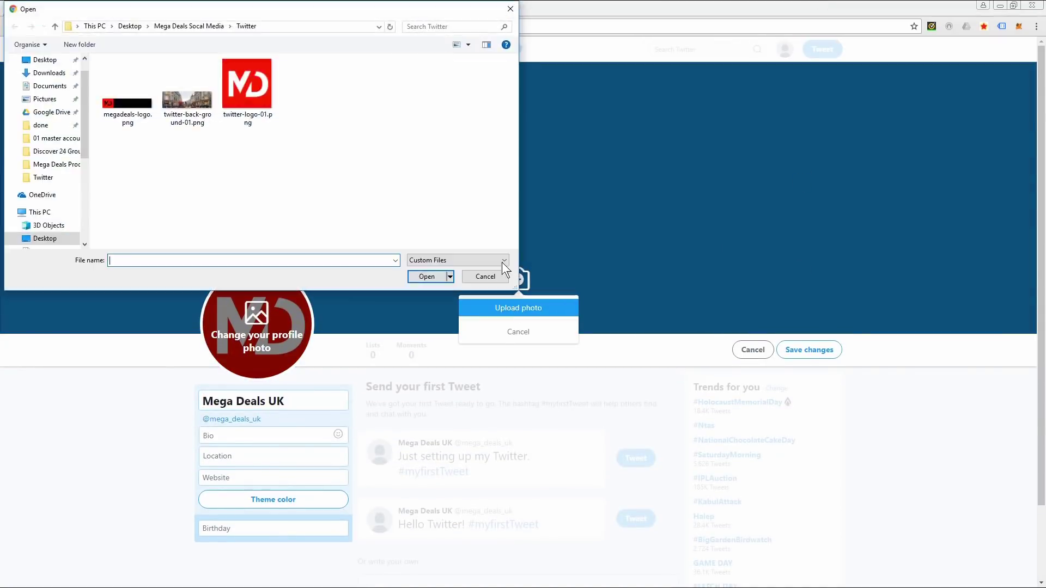
double_click(188, 98)
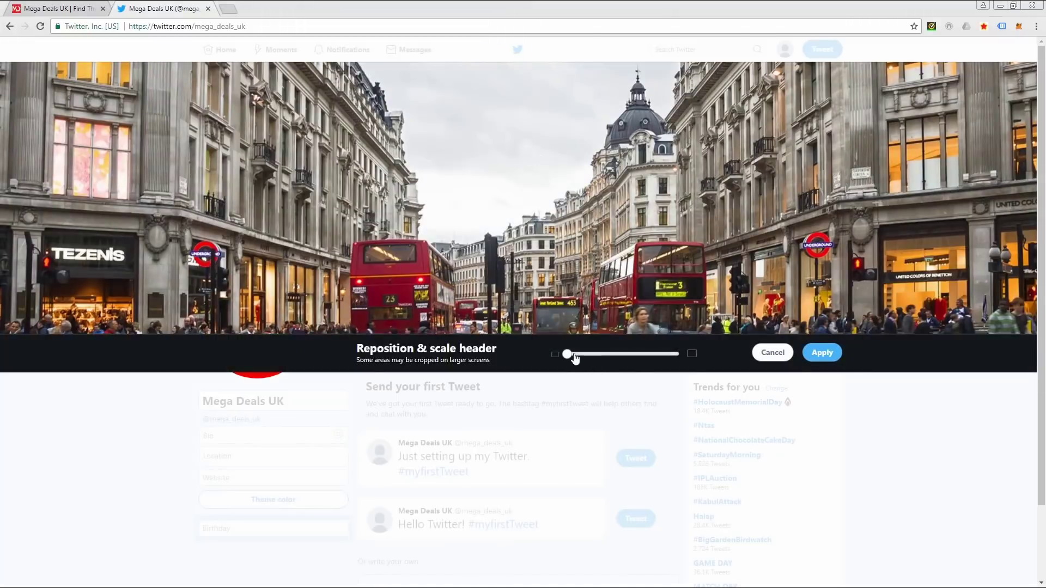
Keep the header at original scale, save the profile, then check the site's Electronics | Phones category
left_click_drag(569, 355, 506, 359)
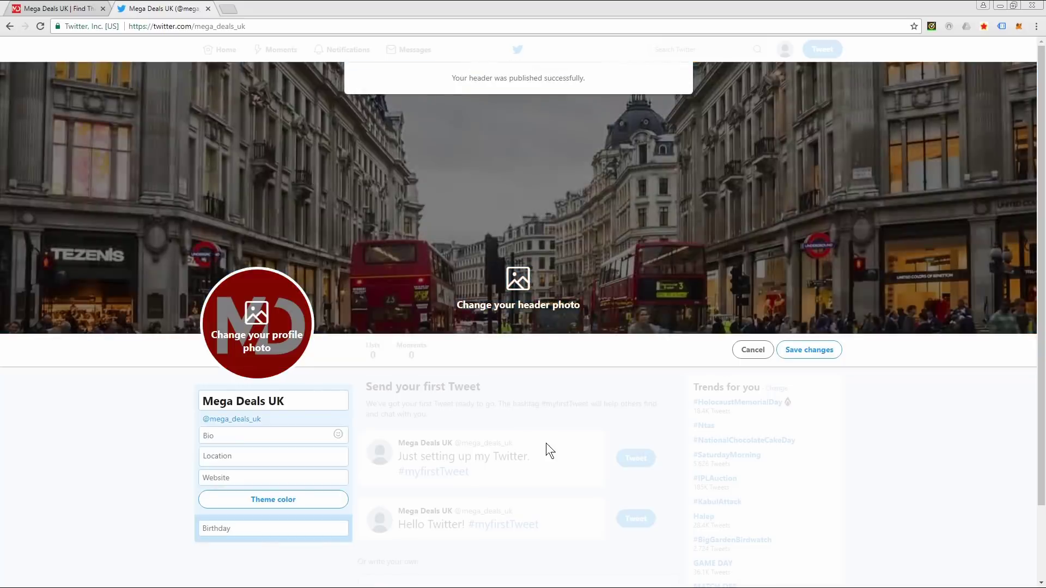
left_click(810, 352)
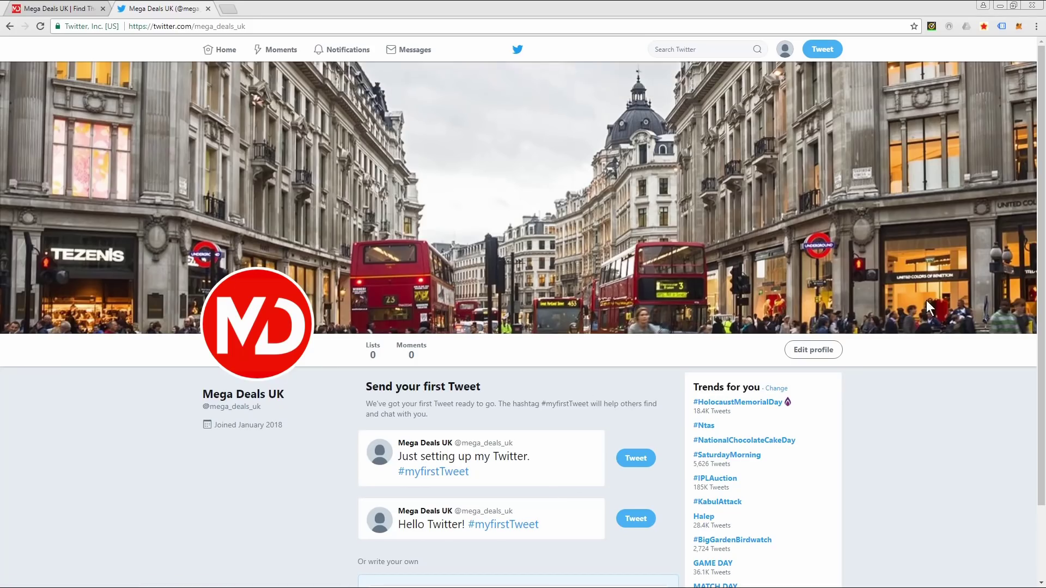
left_click(67, 9)
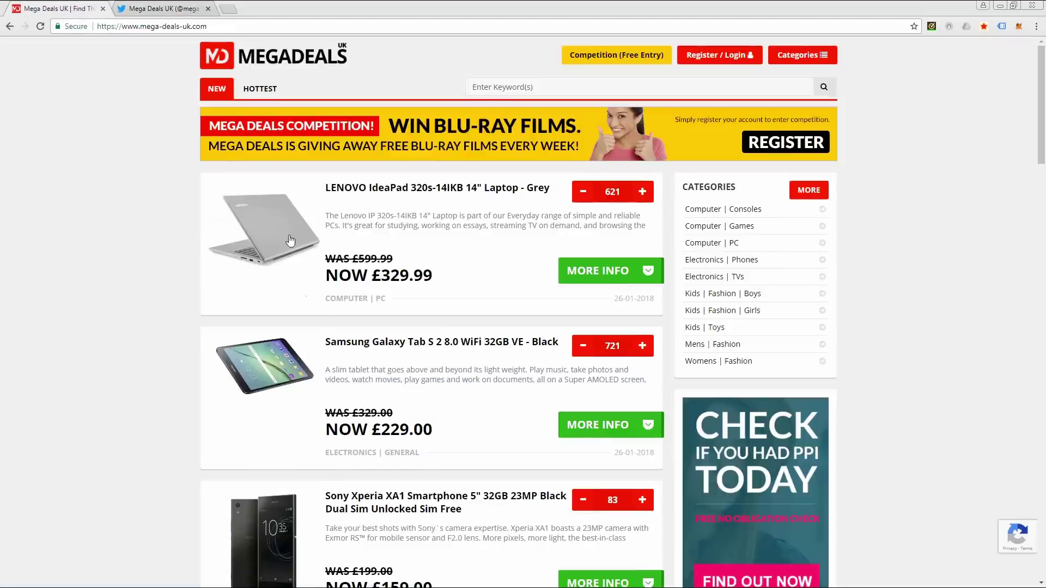
scroll(334, 293, "down", 7)
scroll(334, 292, "down", 7)
scroll(679, 261, "up", 16)
left_click(720, 260)
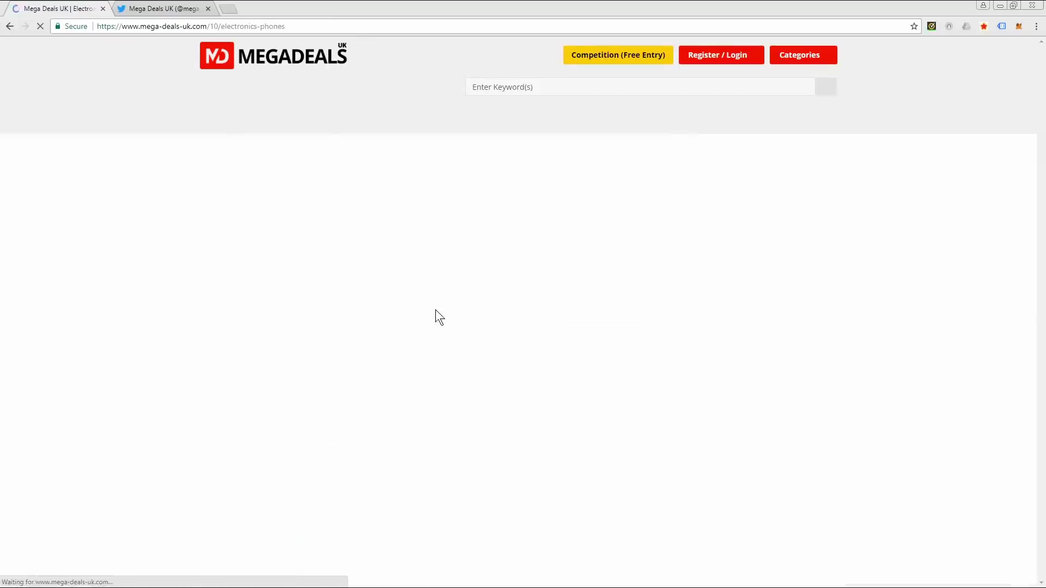
scroll(436, 310, "down", 5)
scroll(273, 112, "up", 5)
left_click(163, 9)
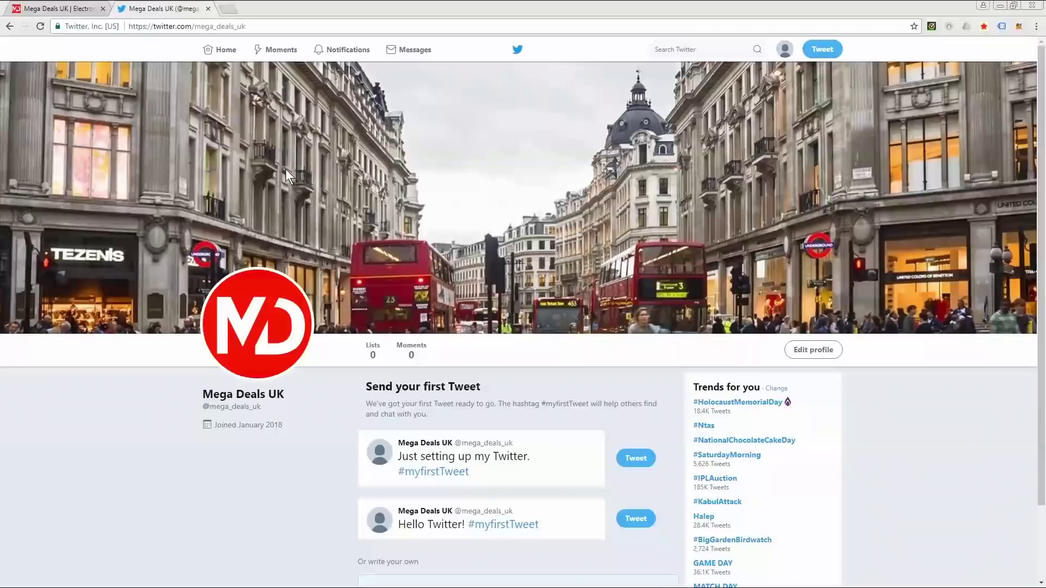